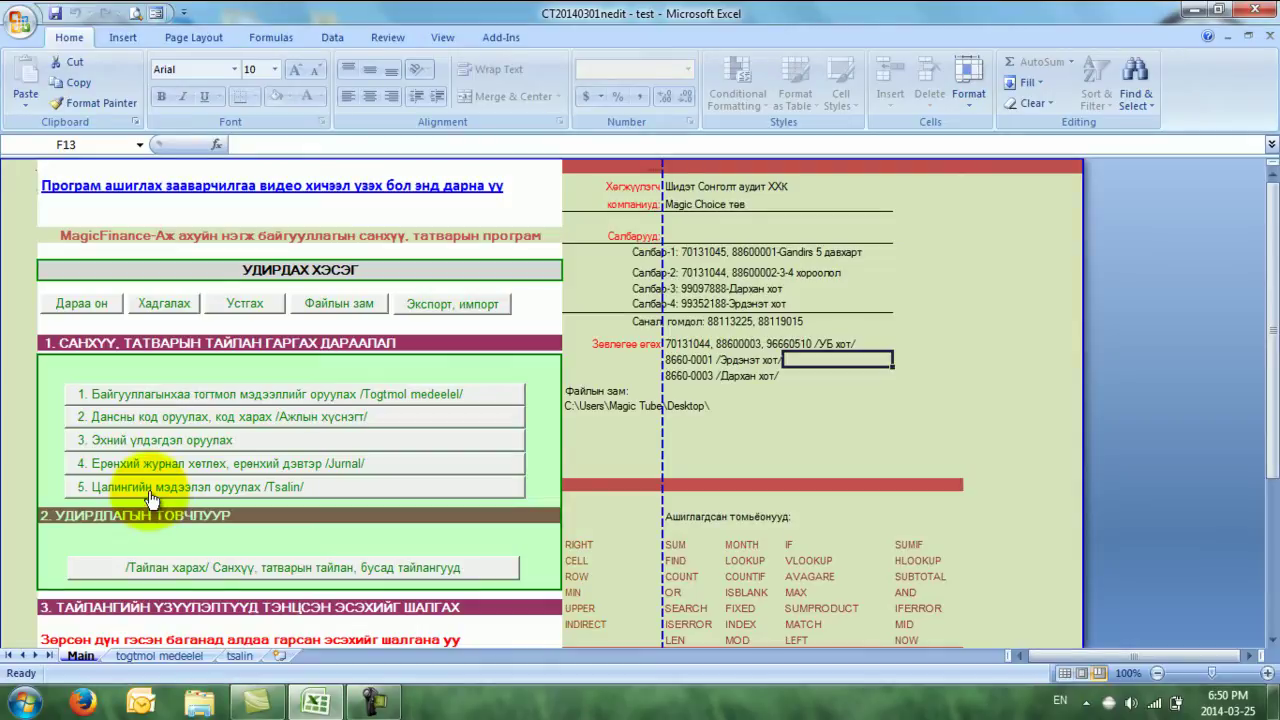
Step: Open the employee information list through the Tsalin payroll dialog and select the listed employee names
left_click(150, 488)
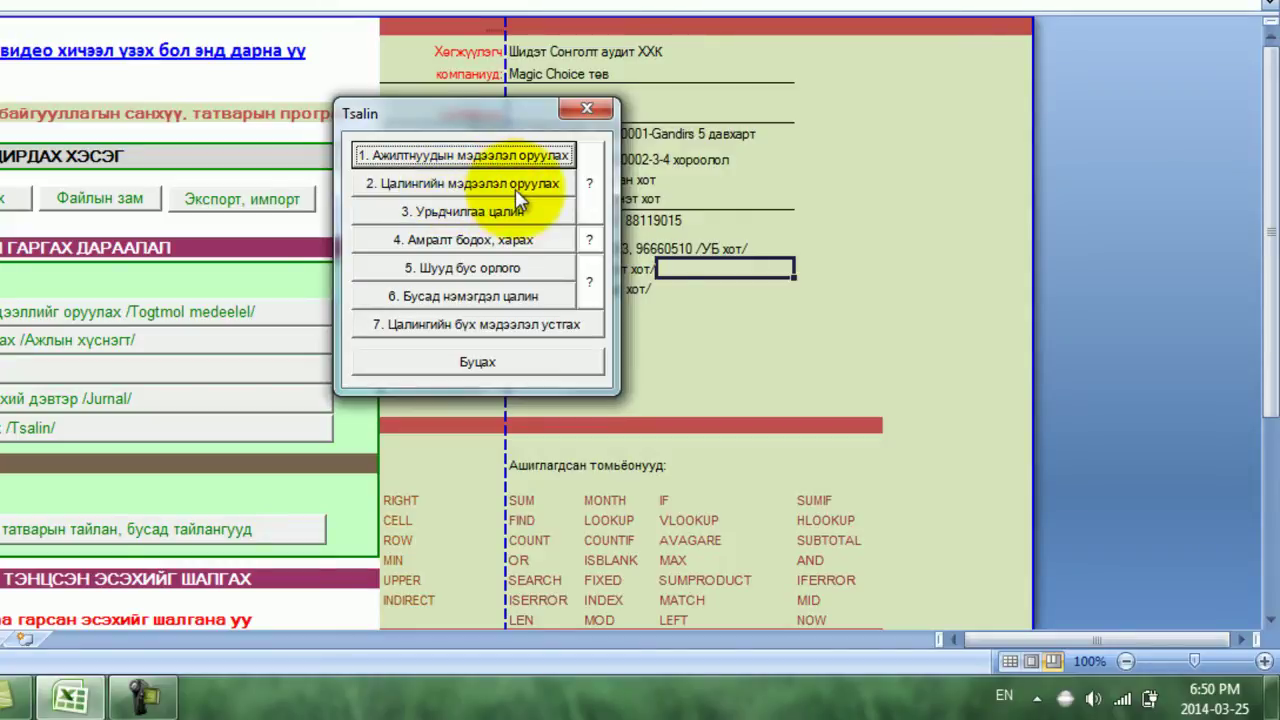
left_click(458, 158)
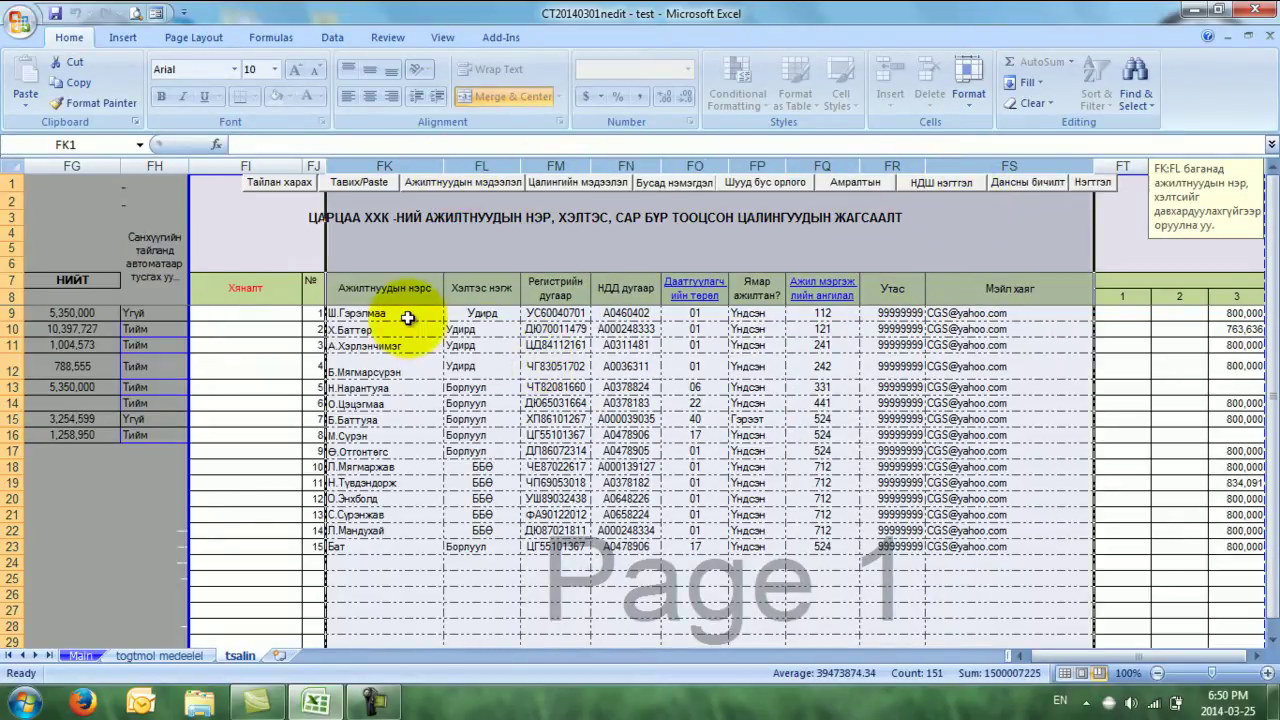
left_click_drag(408, 318, 400, 540)
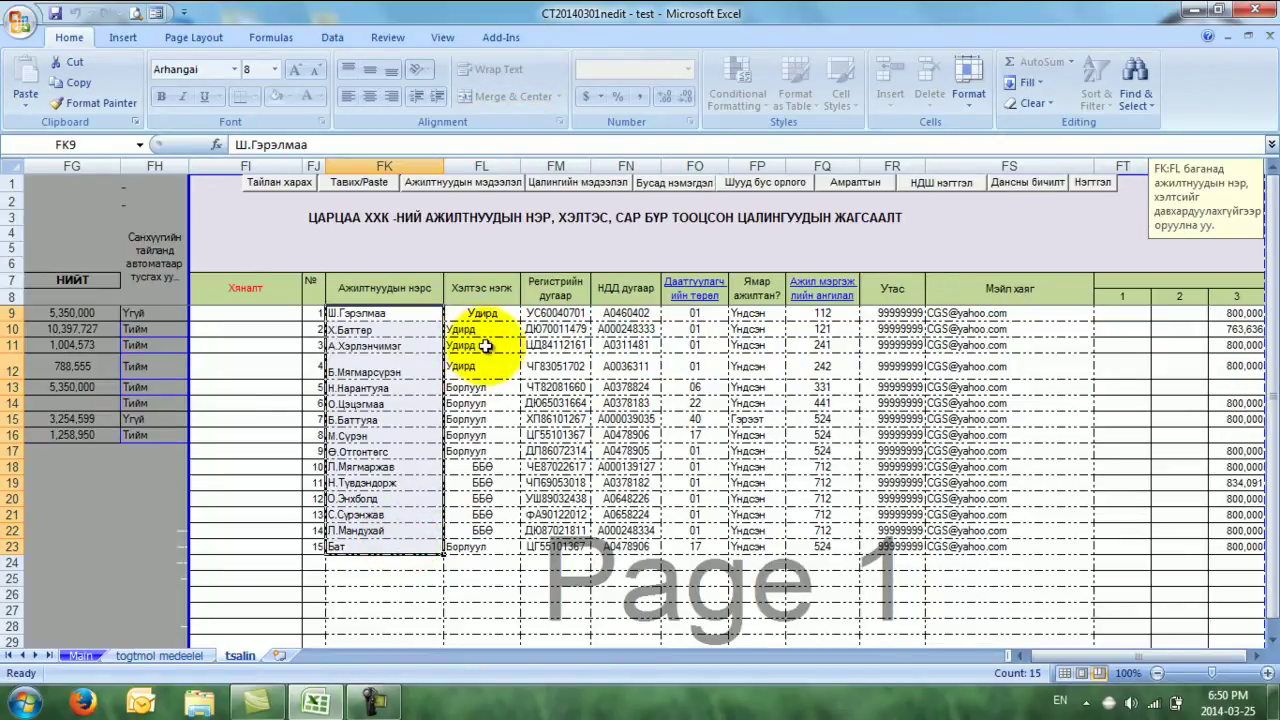
Step: Check the department choices for the first employee, and highlight the register number and НДД number columns
left_click(508, 318)
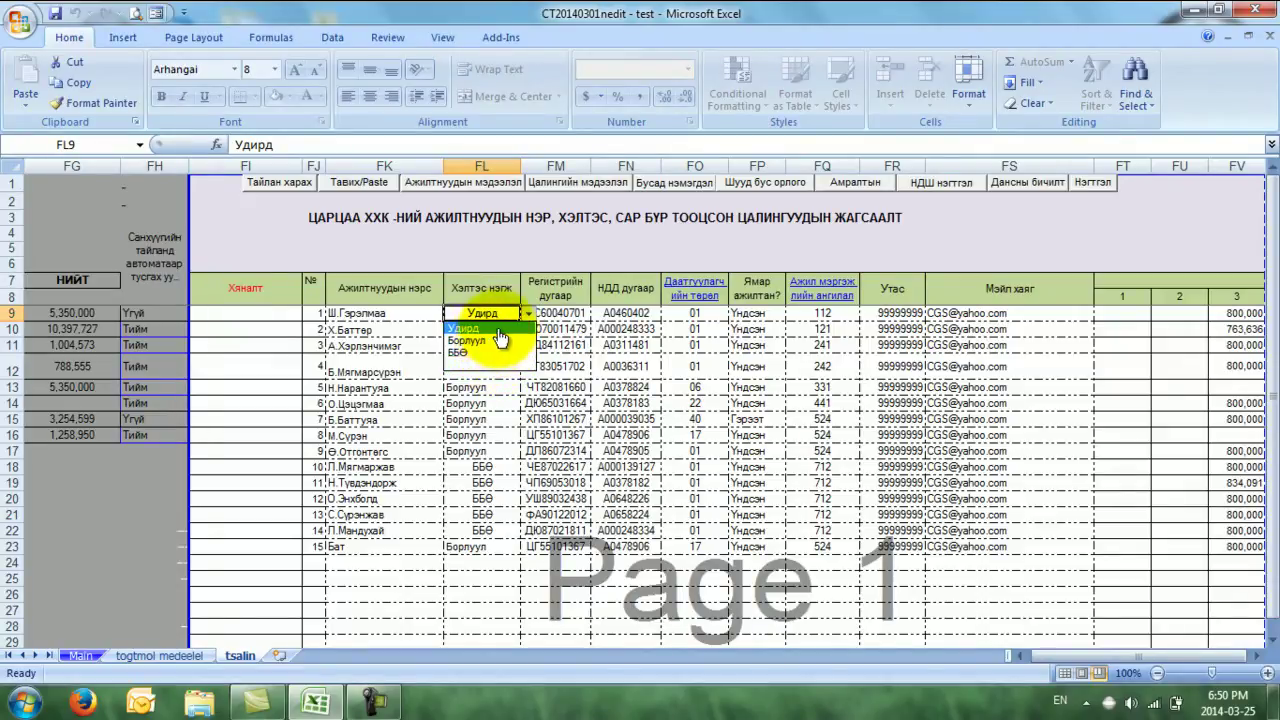
left_click(563, 175)
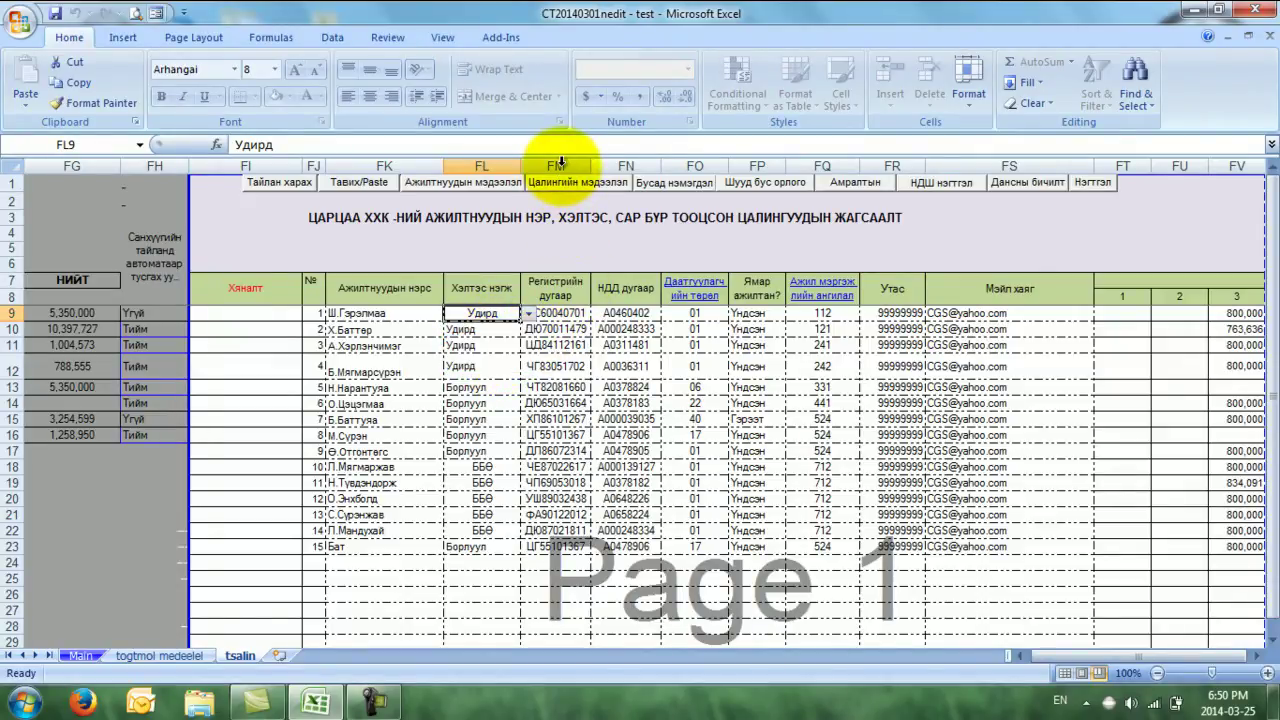
left_click(556, 166)
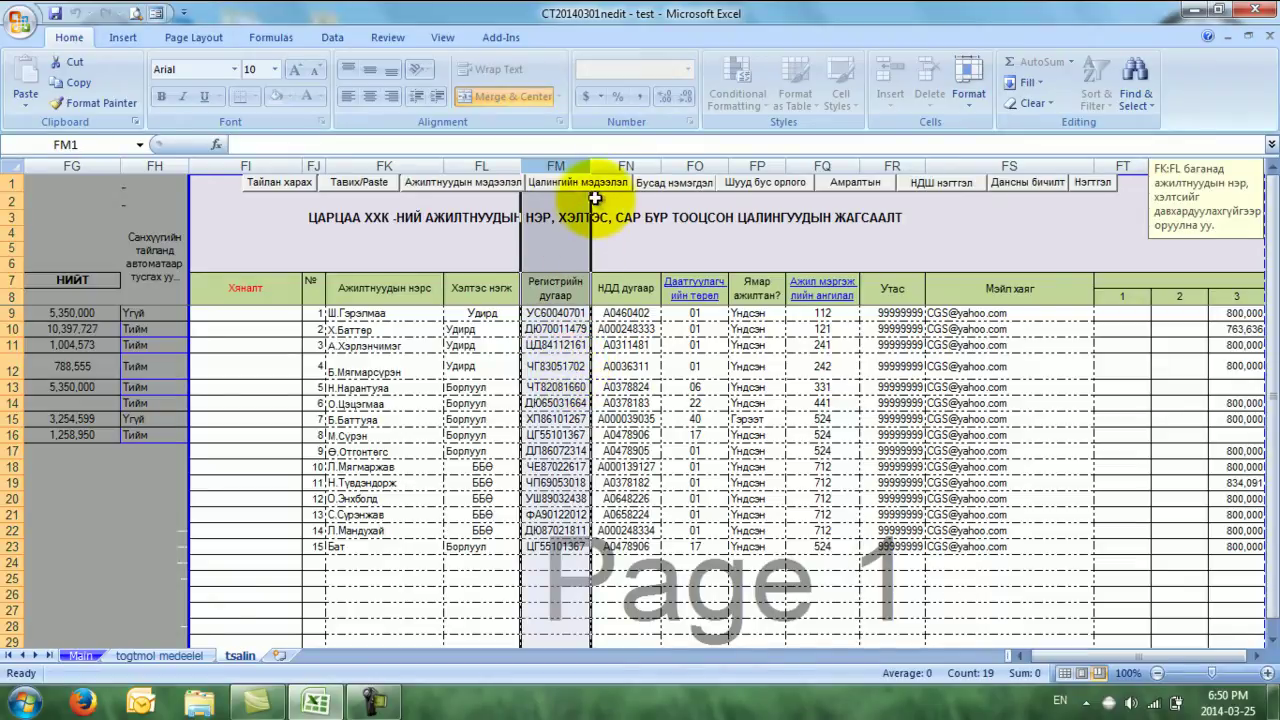
left_click_drag(565, 160, 620, 164)
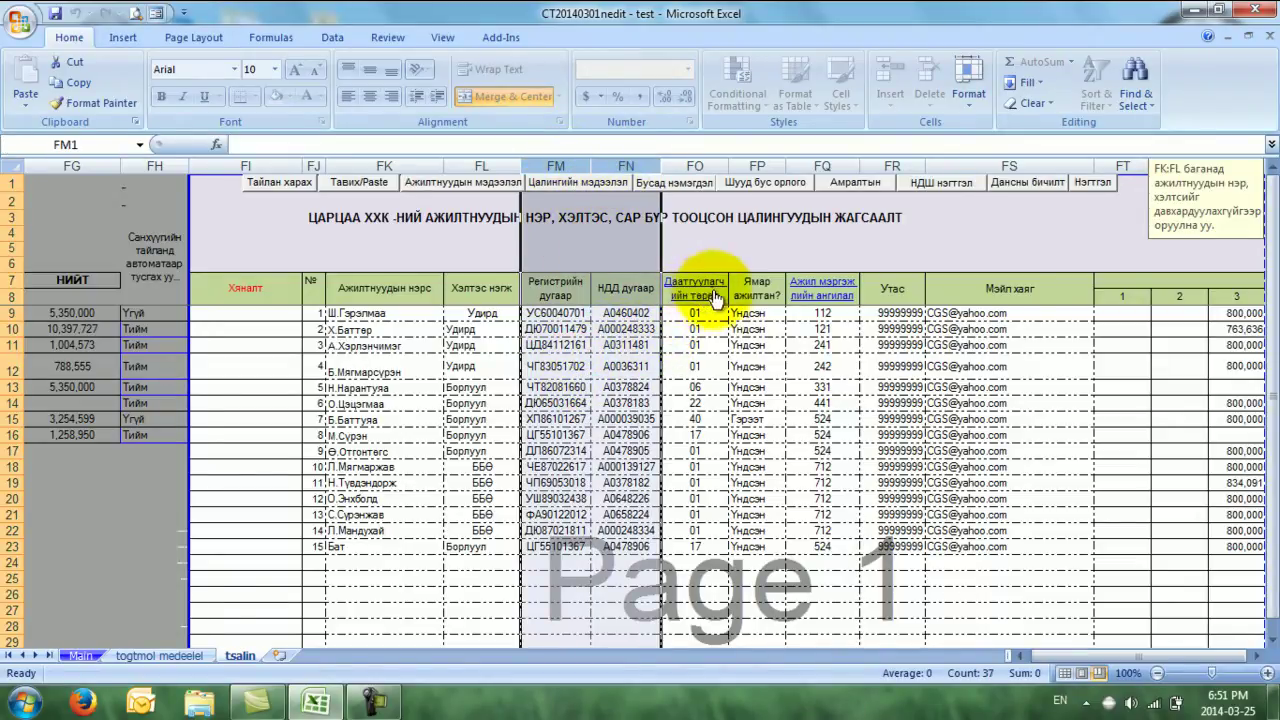
Step: Select the employees' insured-type codes, follow the Даатгуулагчийн төрөл link and examine the code table with its descriptions
left_click_drag(690, 317, 708, 551)
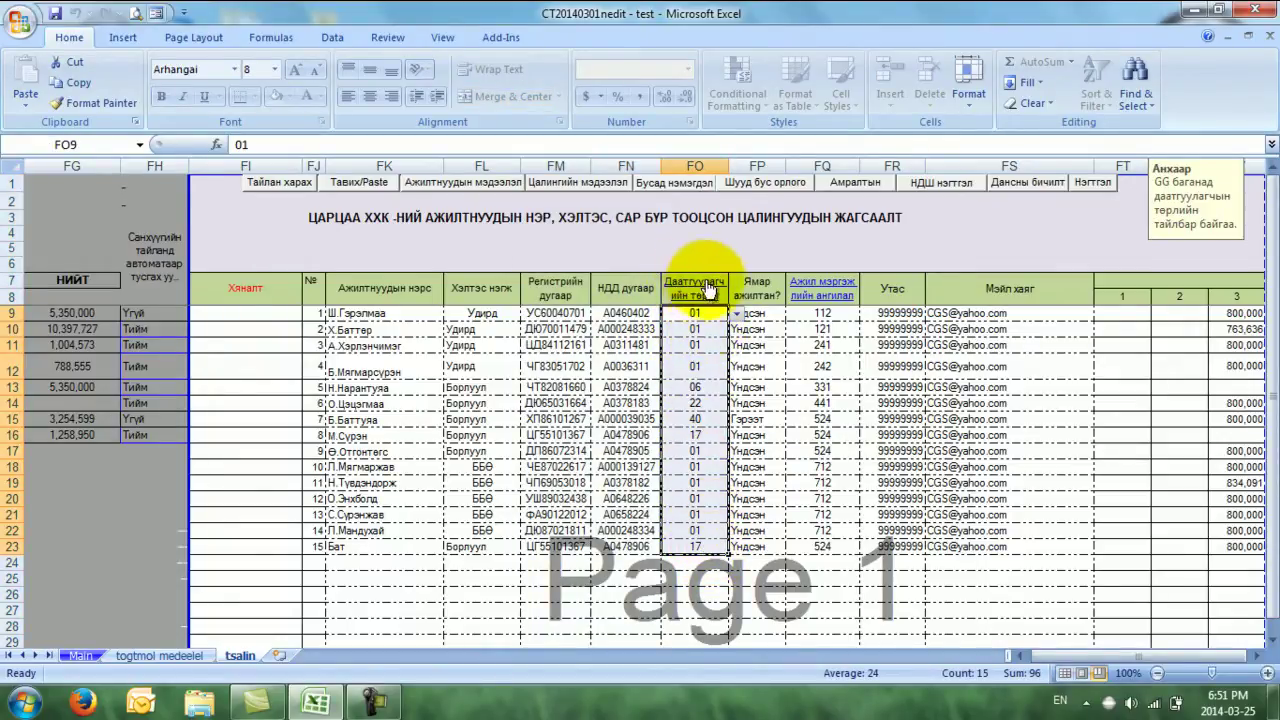
left_click(697, 290)
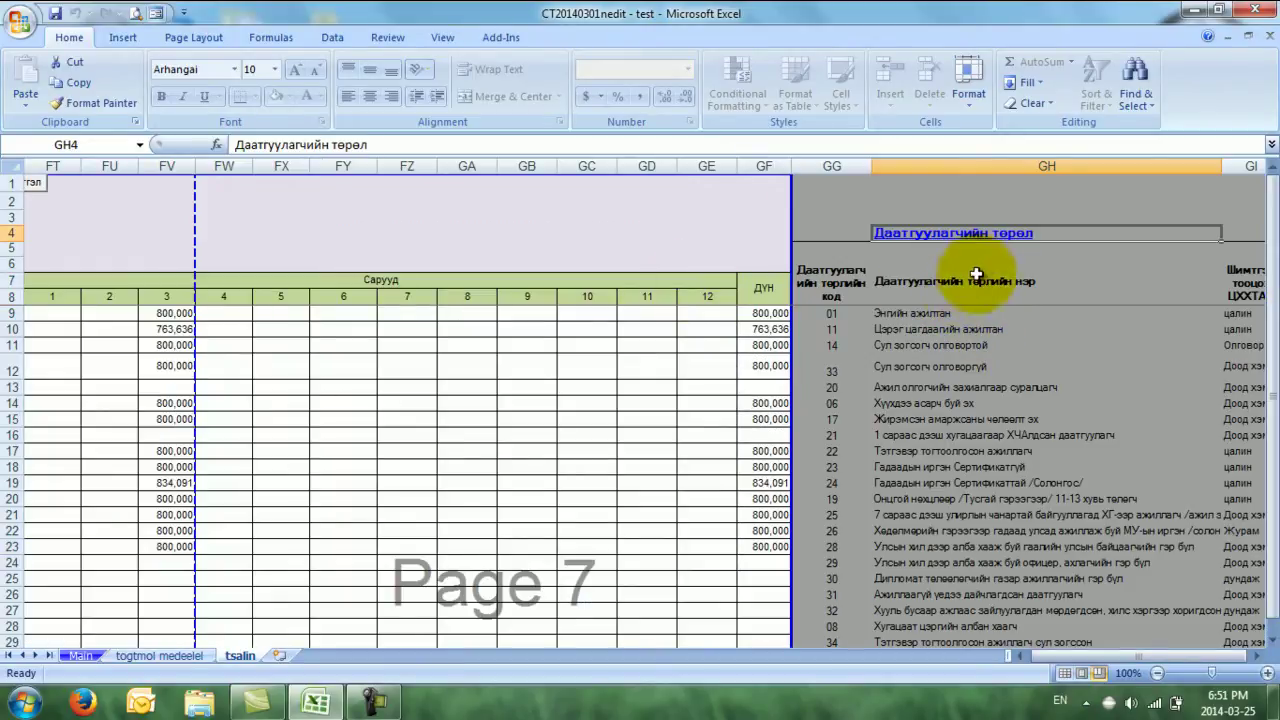
left_click_drag(831, 313, 1064, 531)
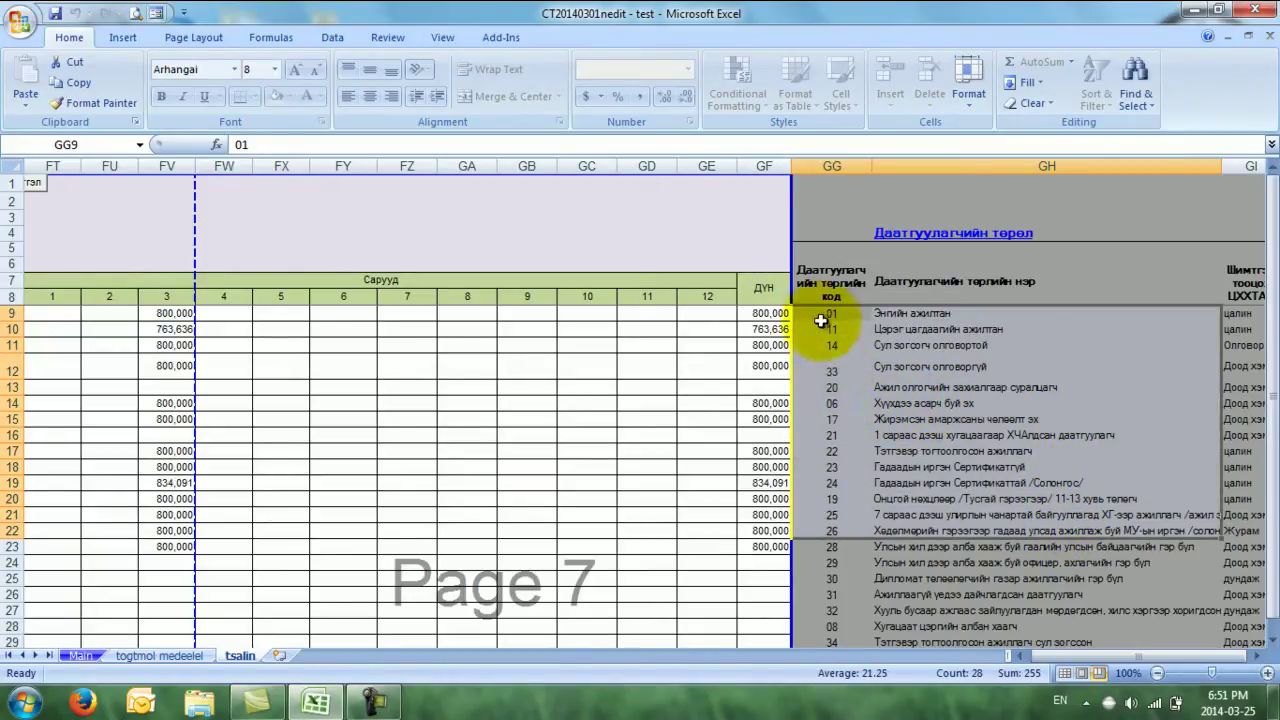
left_click_drag(834, 317, 829, 509)
Step: Return to the employee list and view the insured-type choices for the third employee
left_click(780, 403)
key("Left")
key("Left")
key("Left")
key("Left")
key("Left")
key("Left")
key("Left")
key("Left")
key("Left")
key("Left")
key("Left")
key("Left")
key("Left")
key("Left")
key("Left")
key("Left")
key("Left")
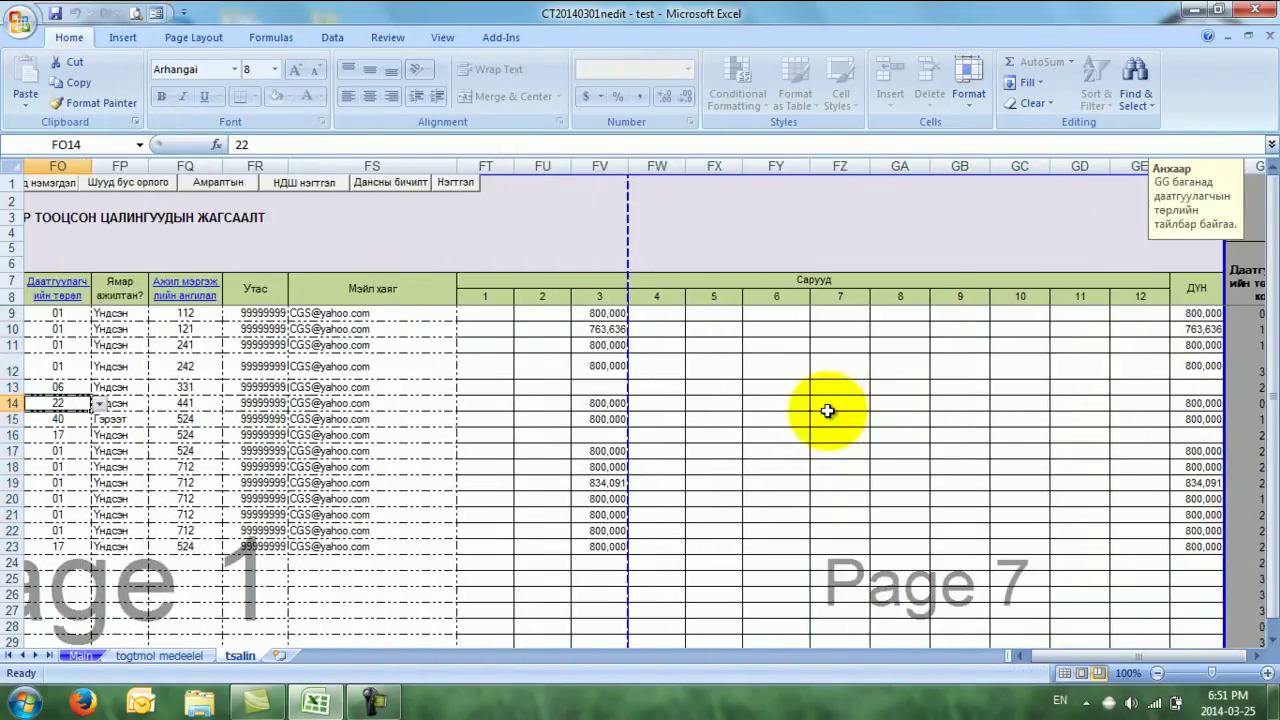
left_click(546, 343)
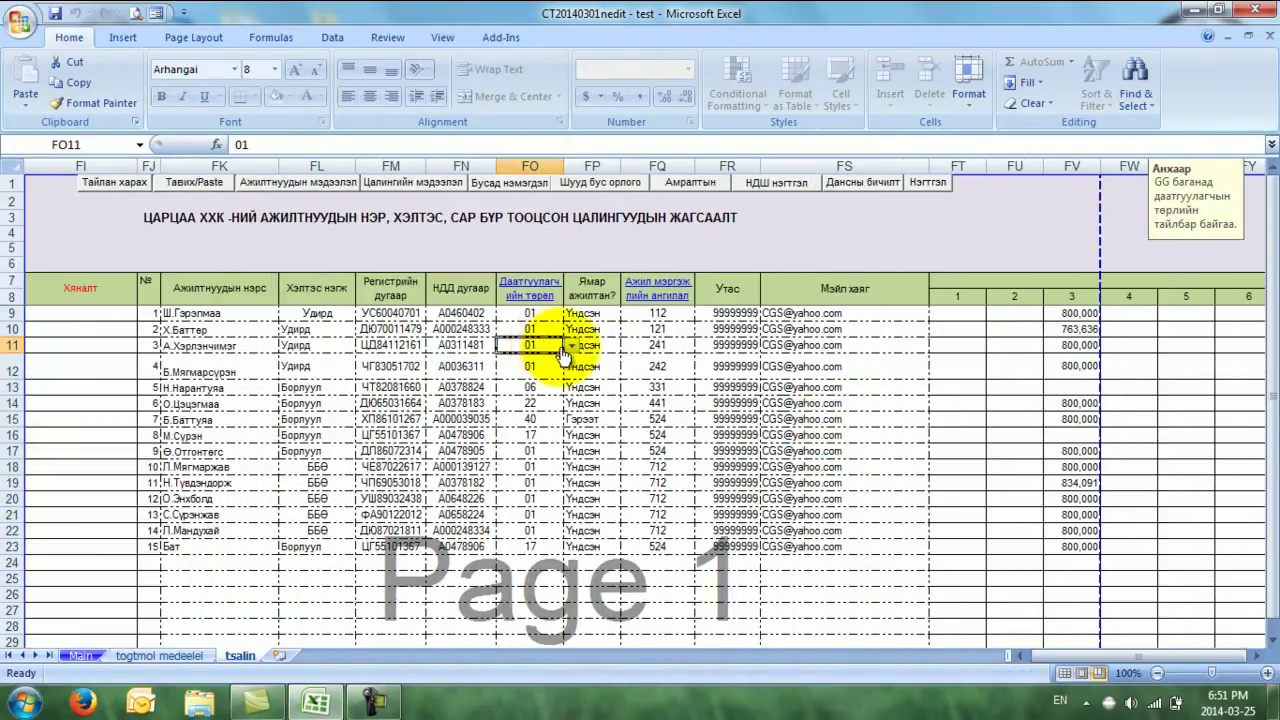
left_click(570, 344)
left_click(610, 395)
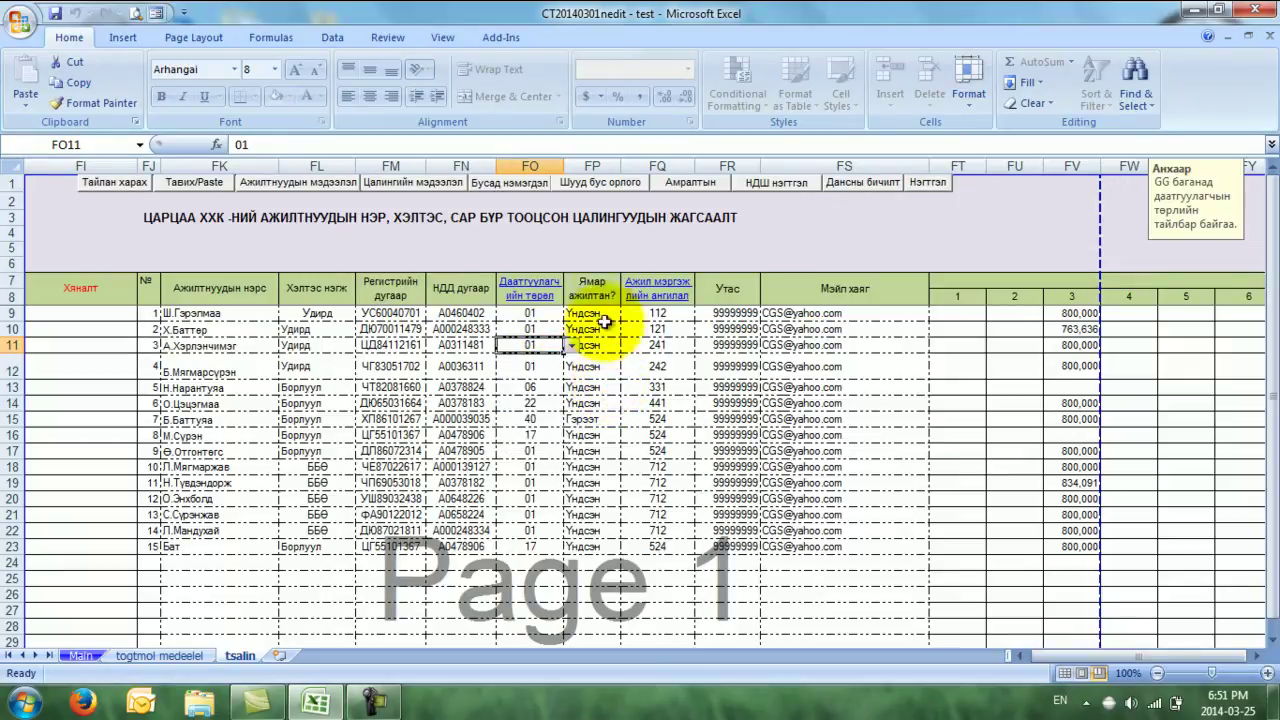
Step: Highlight the Ямар ажилтан column and choose Үндсэн as the first employee's worker type
left_click(598, 165)
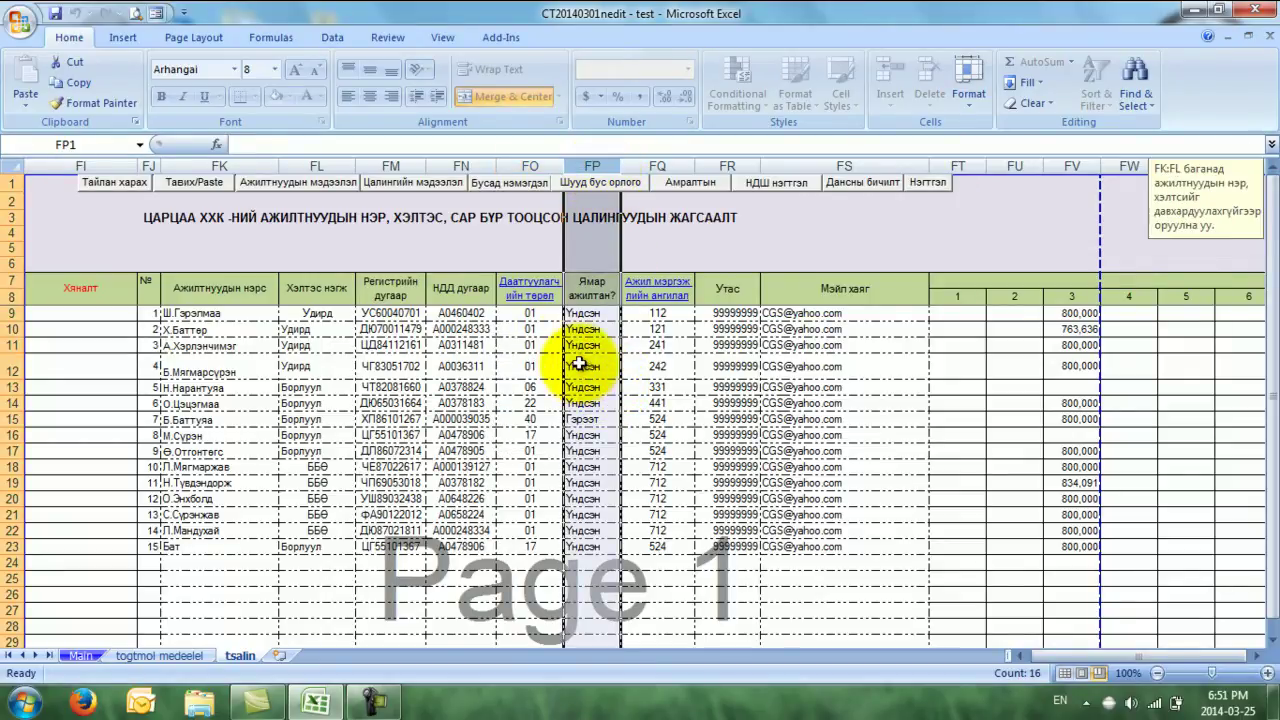
left_click(588, 315)
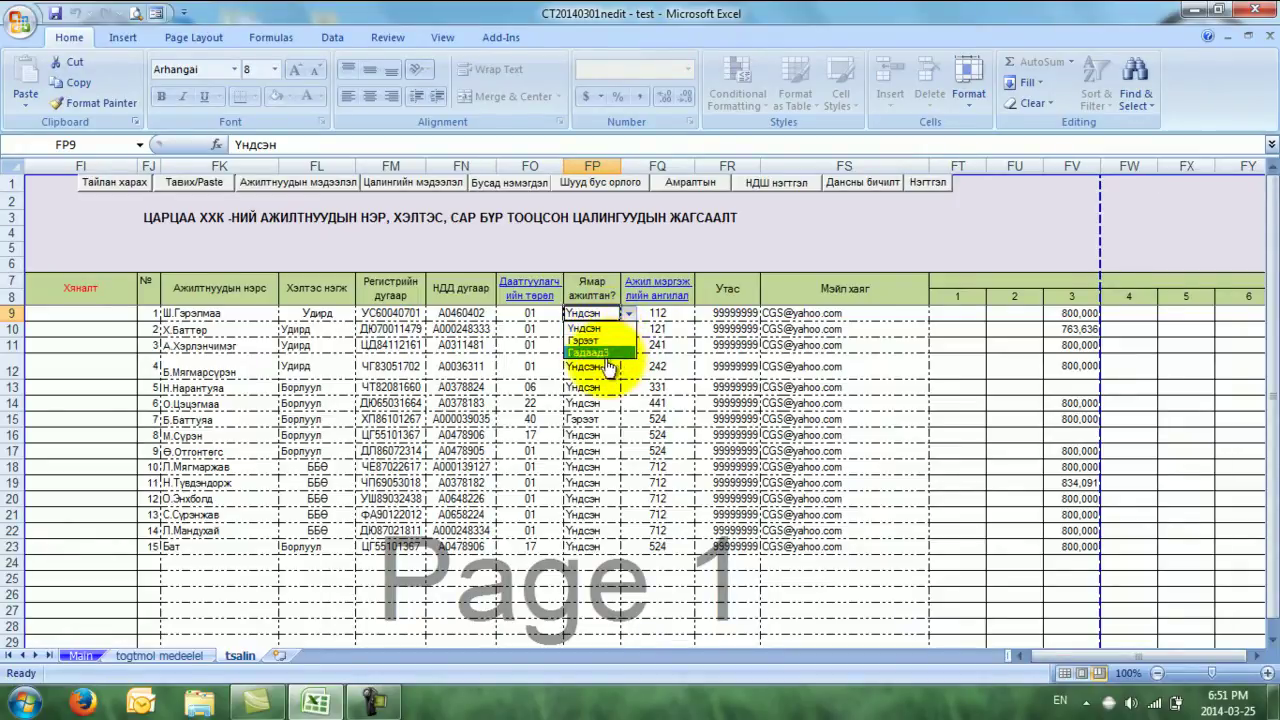
left_click(600, 328)
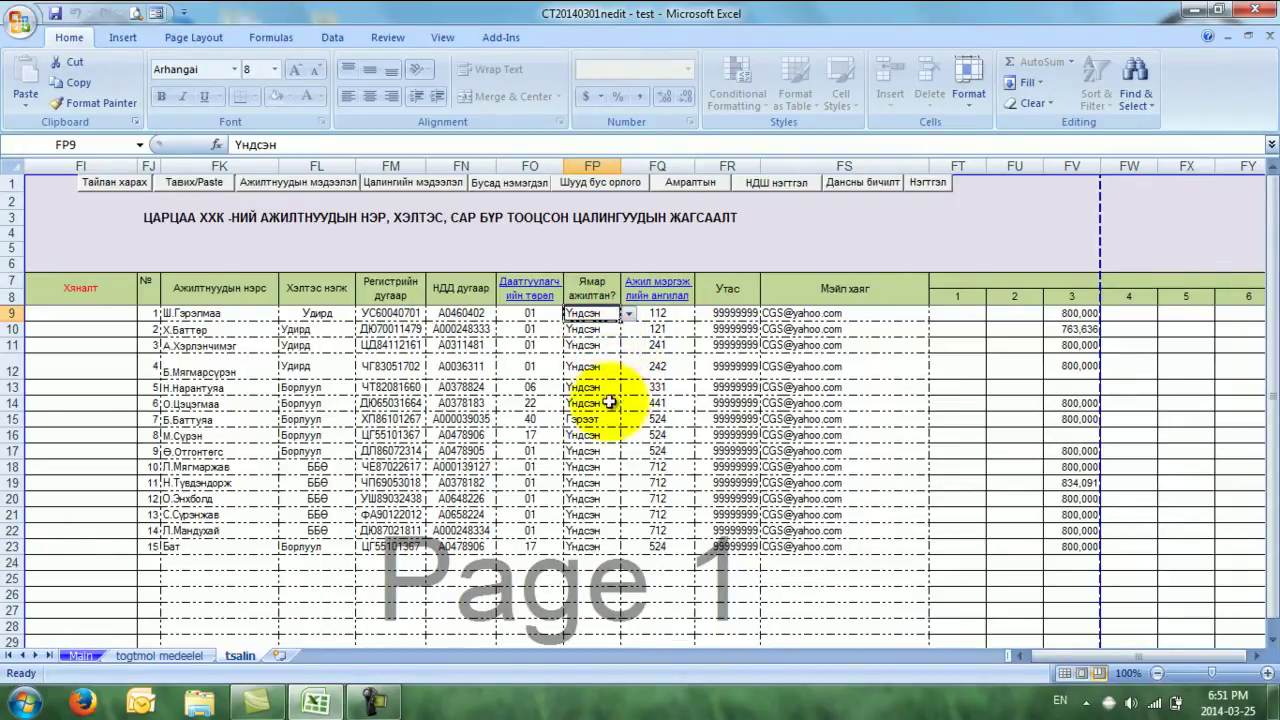
left_click(600, 451)
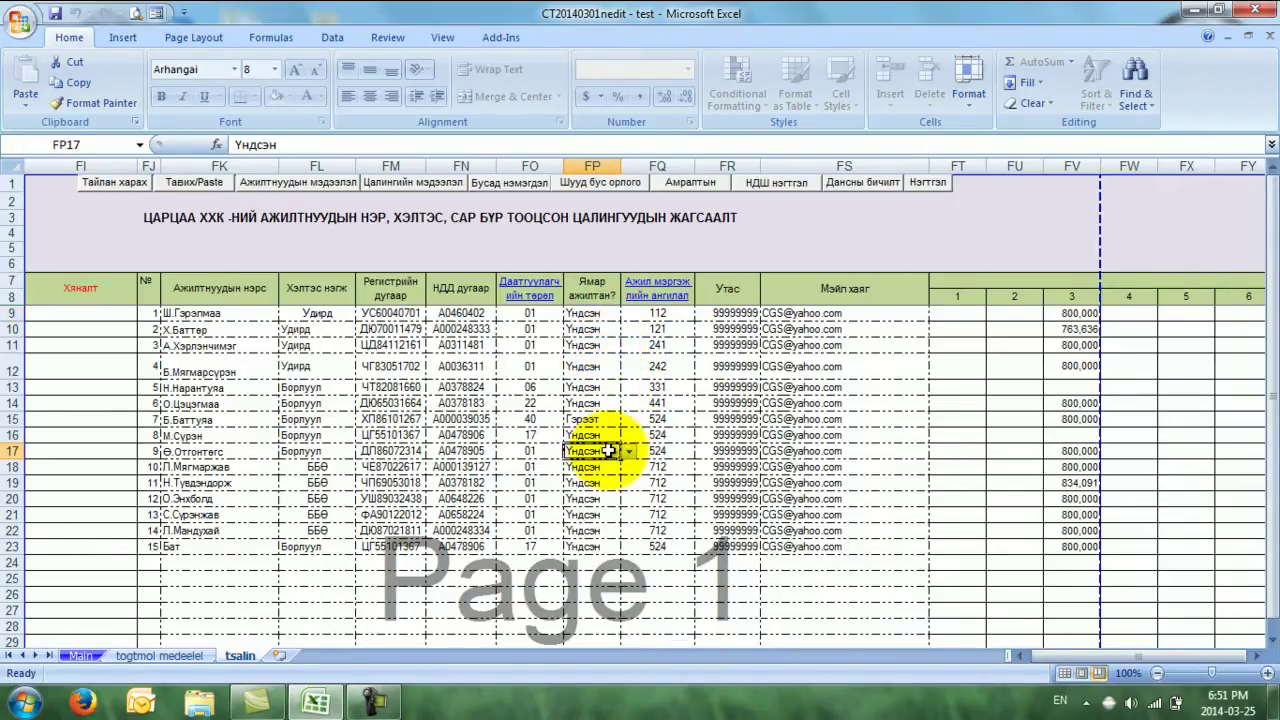
Step: Follow the Ажил мэргэжлийн ангилал link and examine the occupation codes, highlighting codes 111 and 112 with their names
left_click(652, 289)
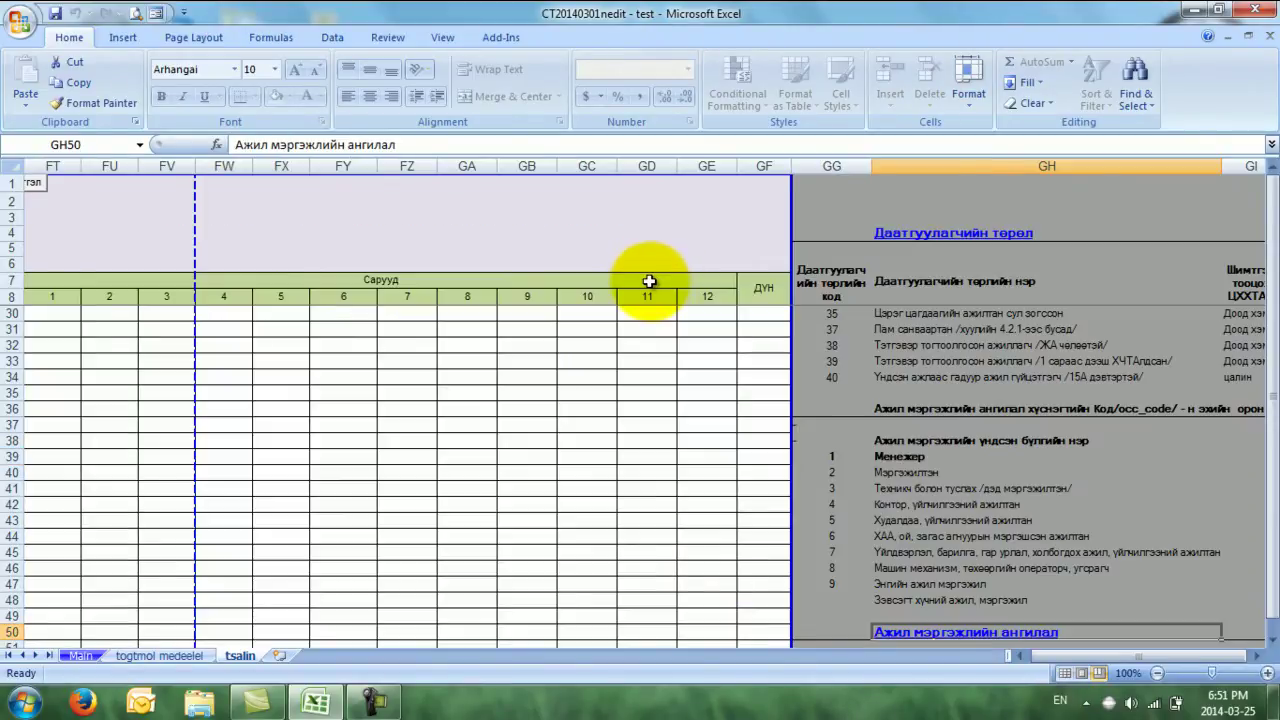
scroll(818, 384, "down", 7)
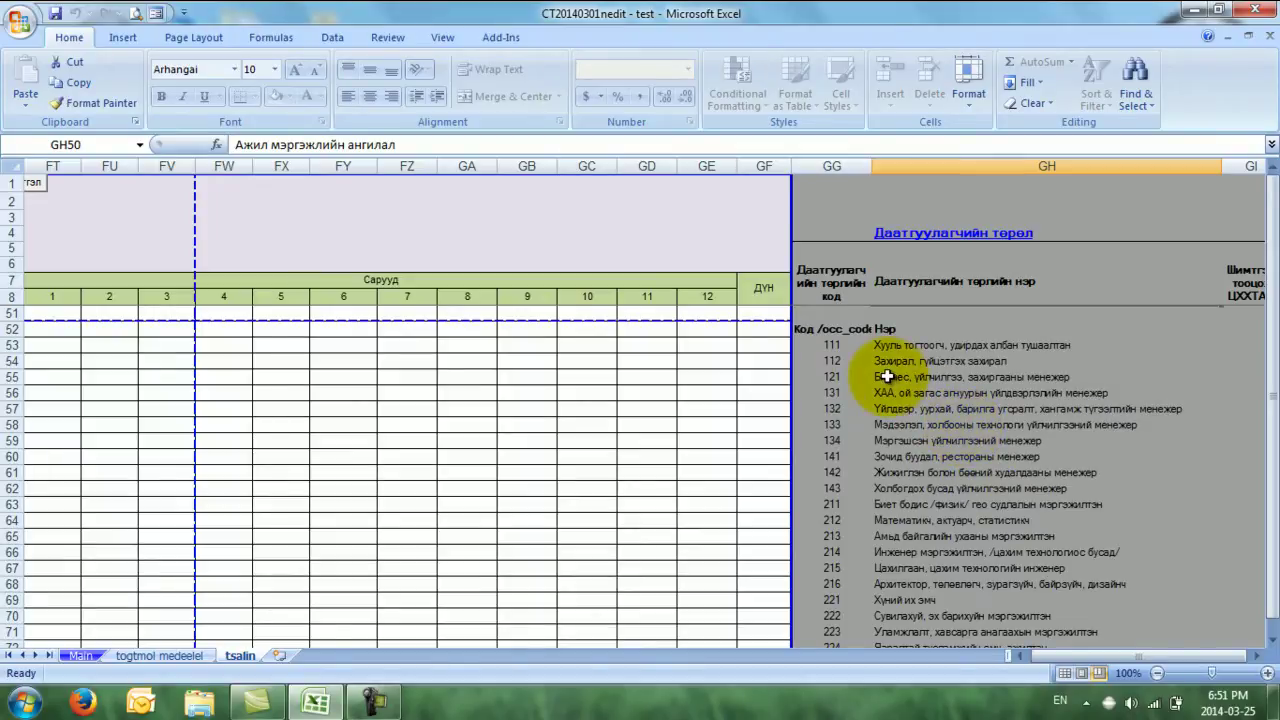
scroll(887, 376, "up", 1)
left_click_drag(830, 393, 997, 418)
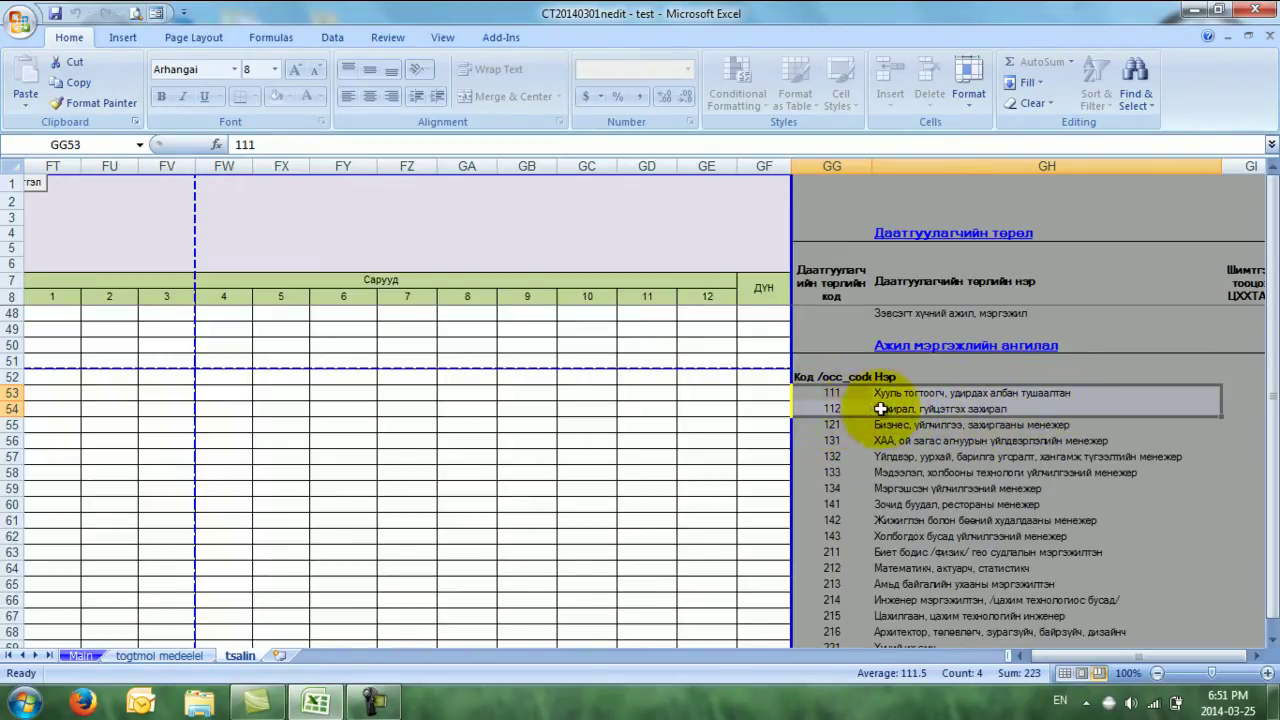
scroll(968, 446, "up", 3)
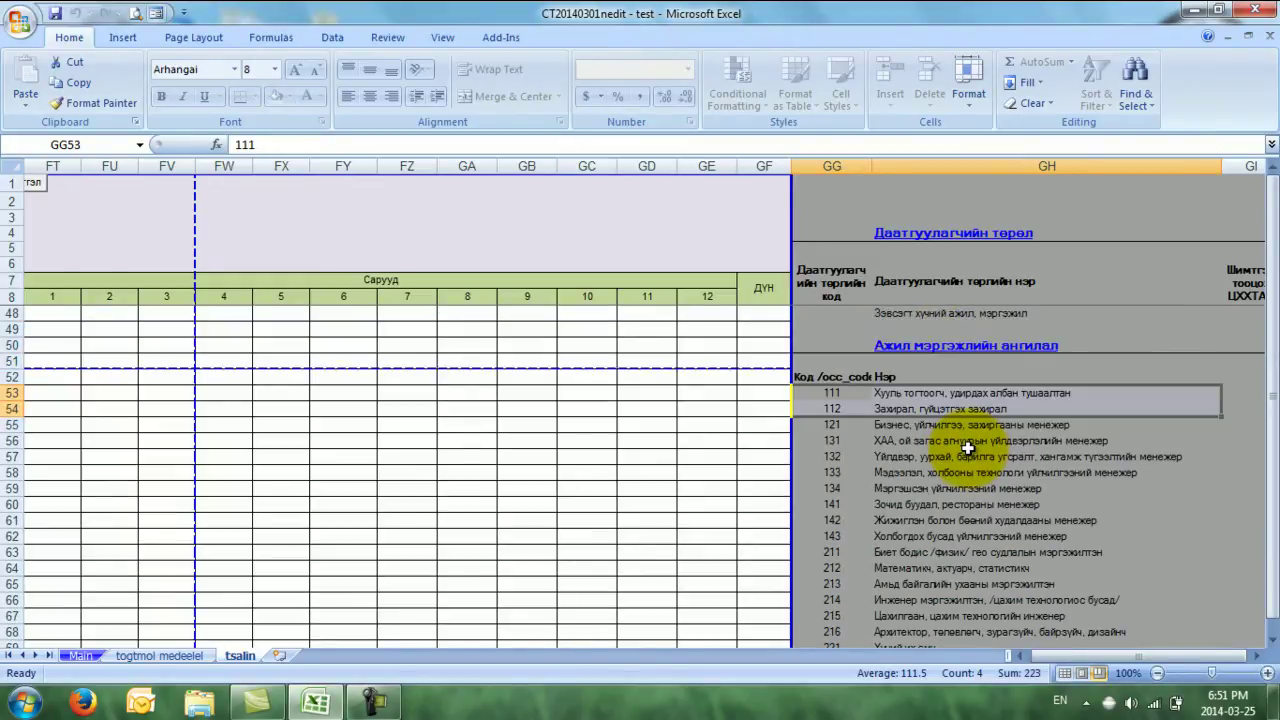
Step: Return to the employee rows and select the phone and e-mail columns for all listed employees
left_click(595, 348)
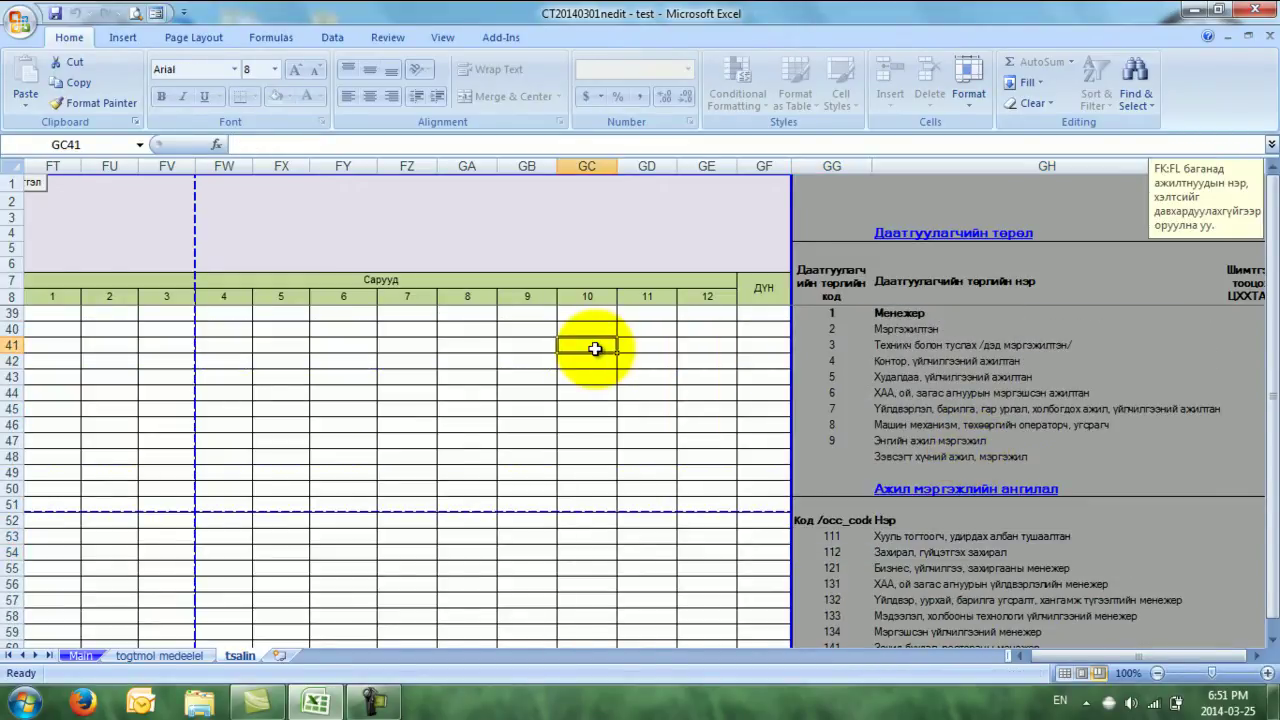
key("Left")
key("Left")
key("Left")
key("Left")
key("Left")
key("Left")
key("Left")
key("Left")
key("Left")
key("Left")
key("Left")
key("Left")
key("Left")
key("Left")
key("Left")
key("Left")
key("Left")
key("Left")
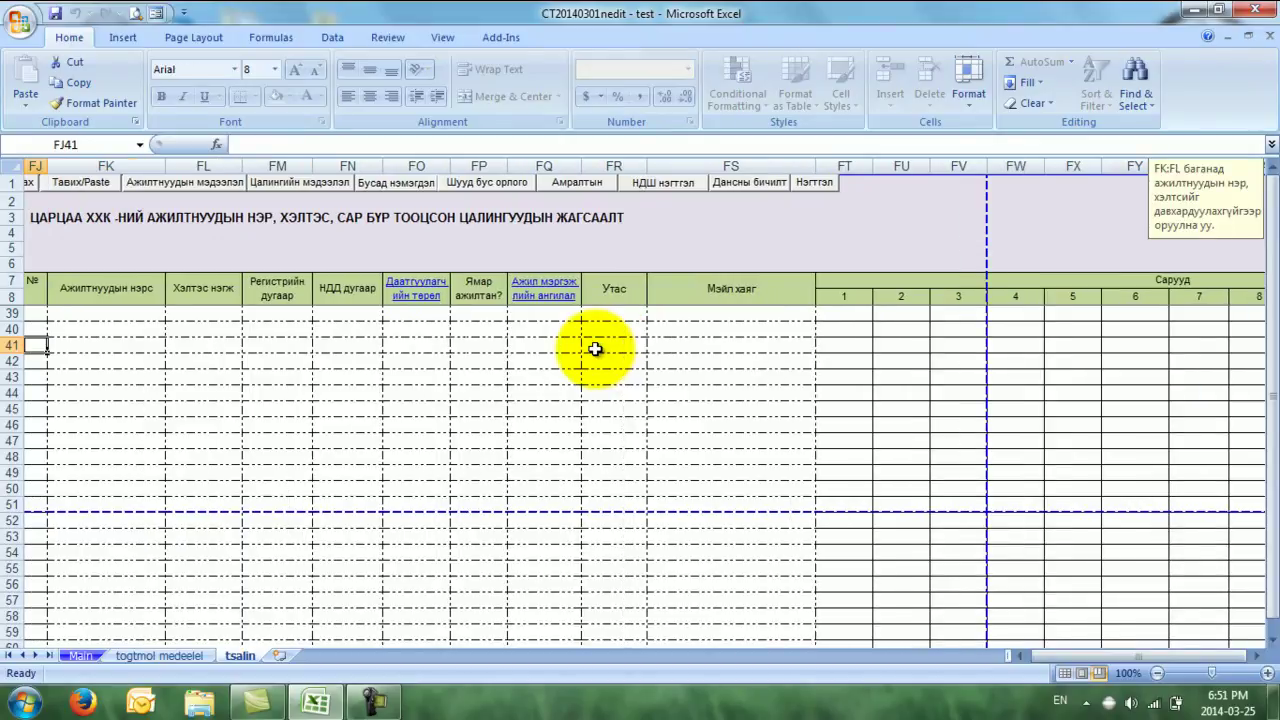
scroll(610, 465, "up", 10)
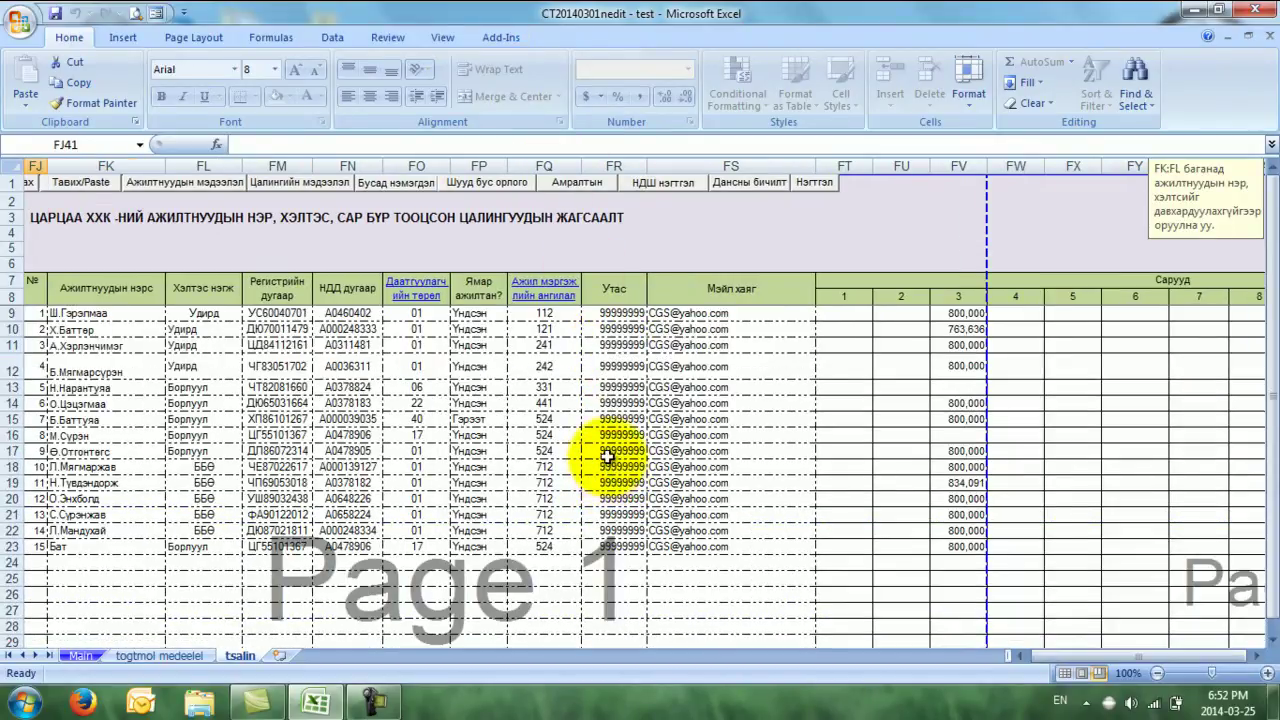
left_click_drag(612, 288, 697, 548)
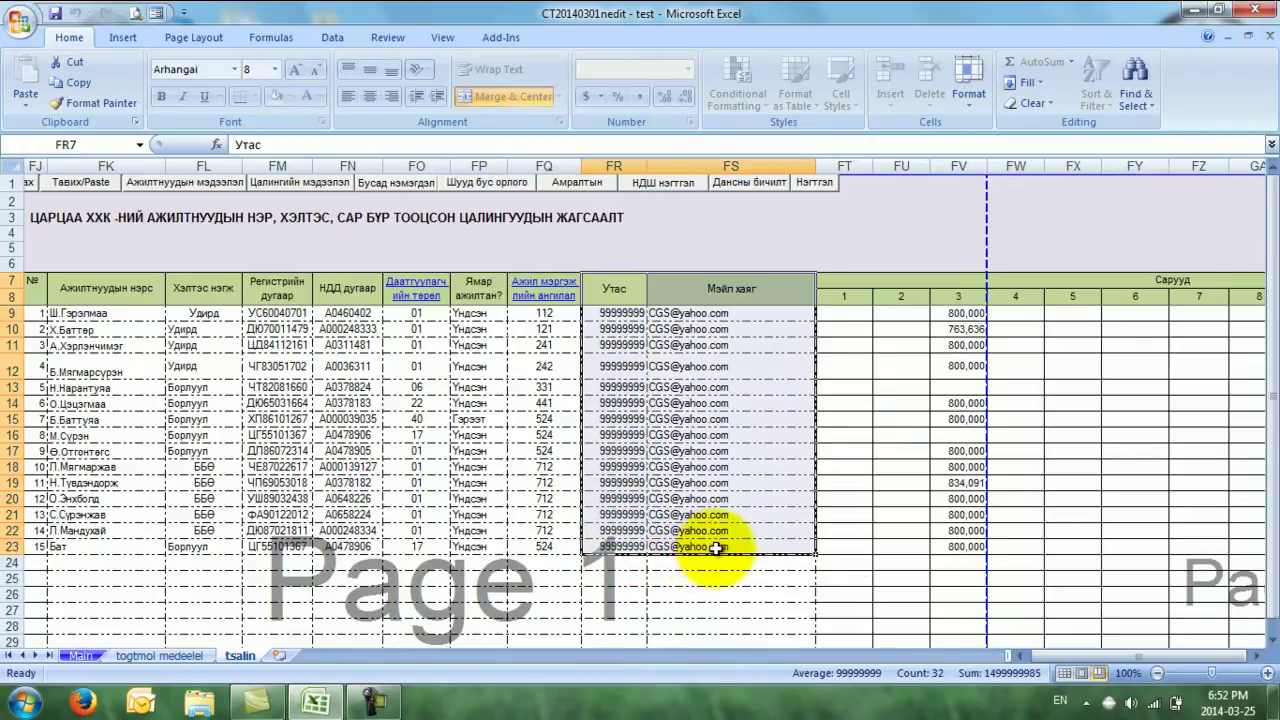
Step: Go back to the start of the employee list and highlight the Хяналт check column for all listed employees
left_click(751, 421)
key("Left")
key("Left")
key("Left")
key("Left")
key("Left")
key("Left")
key("Left")
key("Left")
key("Left")
key("Left")
key("Left")
key("Left")
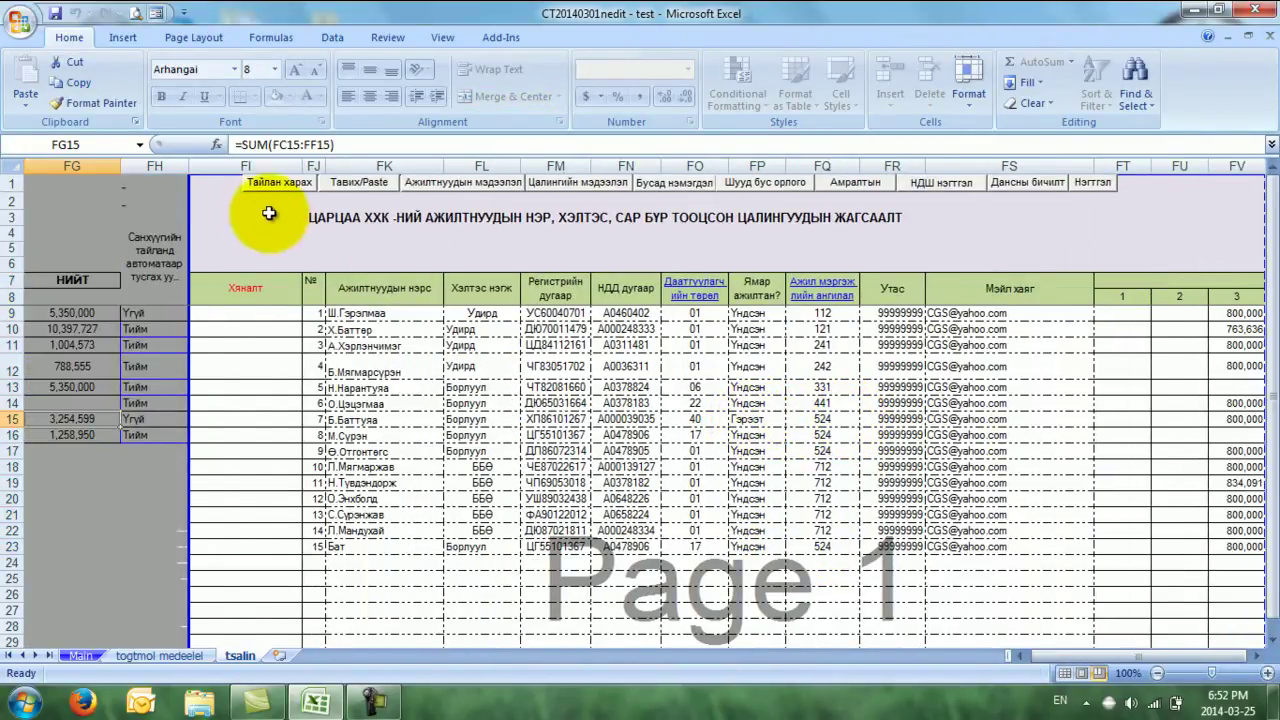
left_click(256, 166)
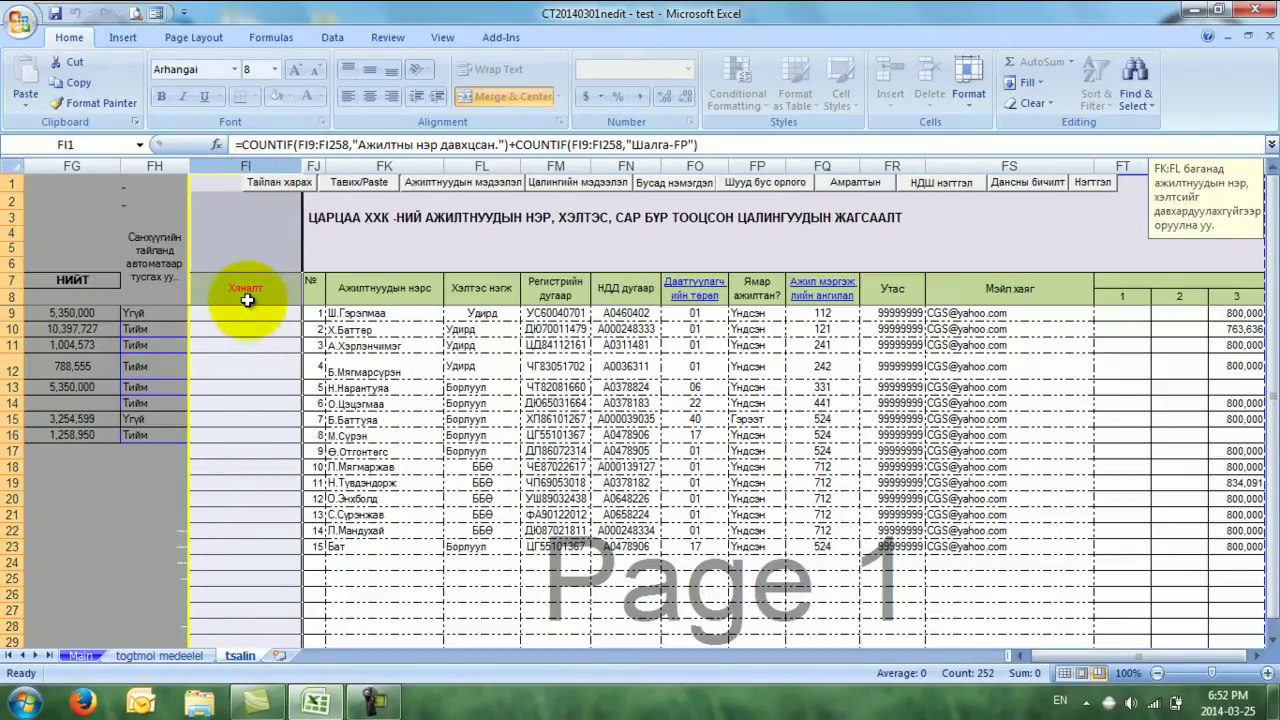
left_click_drag(251, 316, 270, 546)
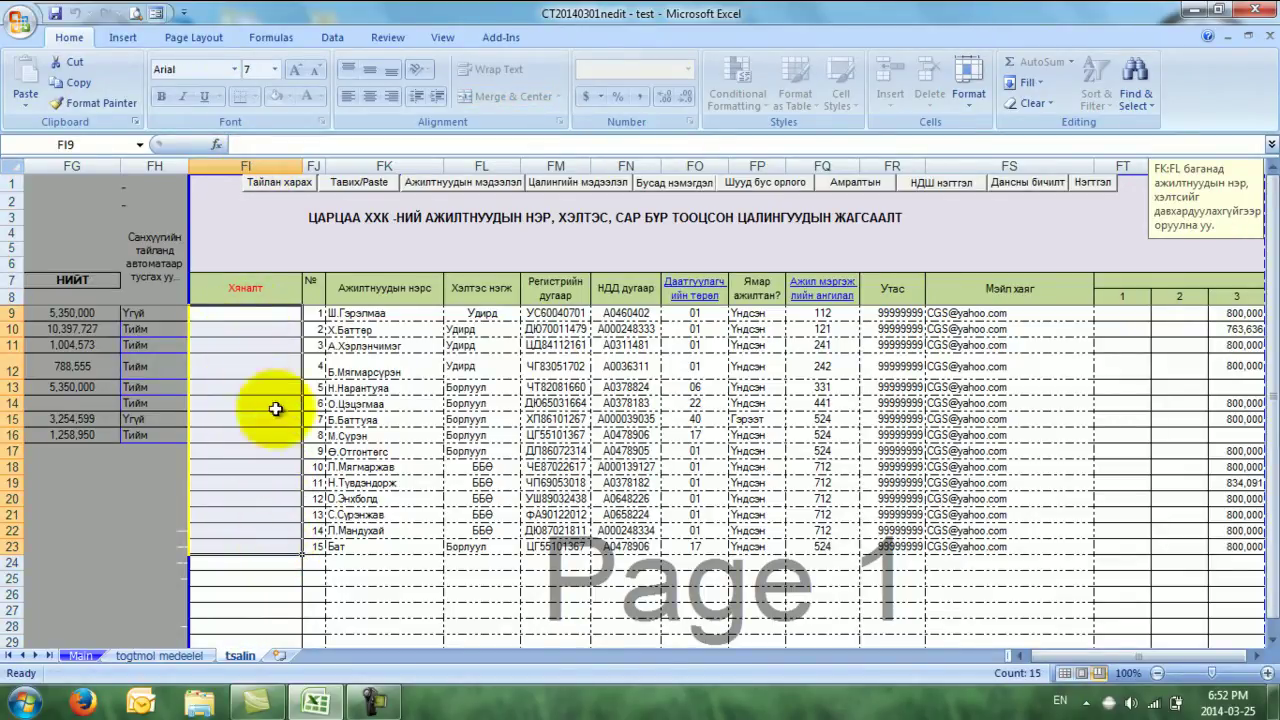
Step: Switch to the payroll information table (Цалингийн мэдээлэл) and highlight its input columns C through Q
left_click(481, 451)
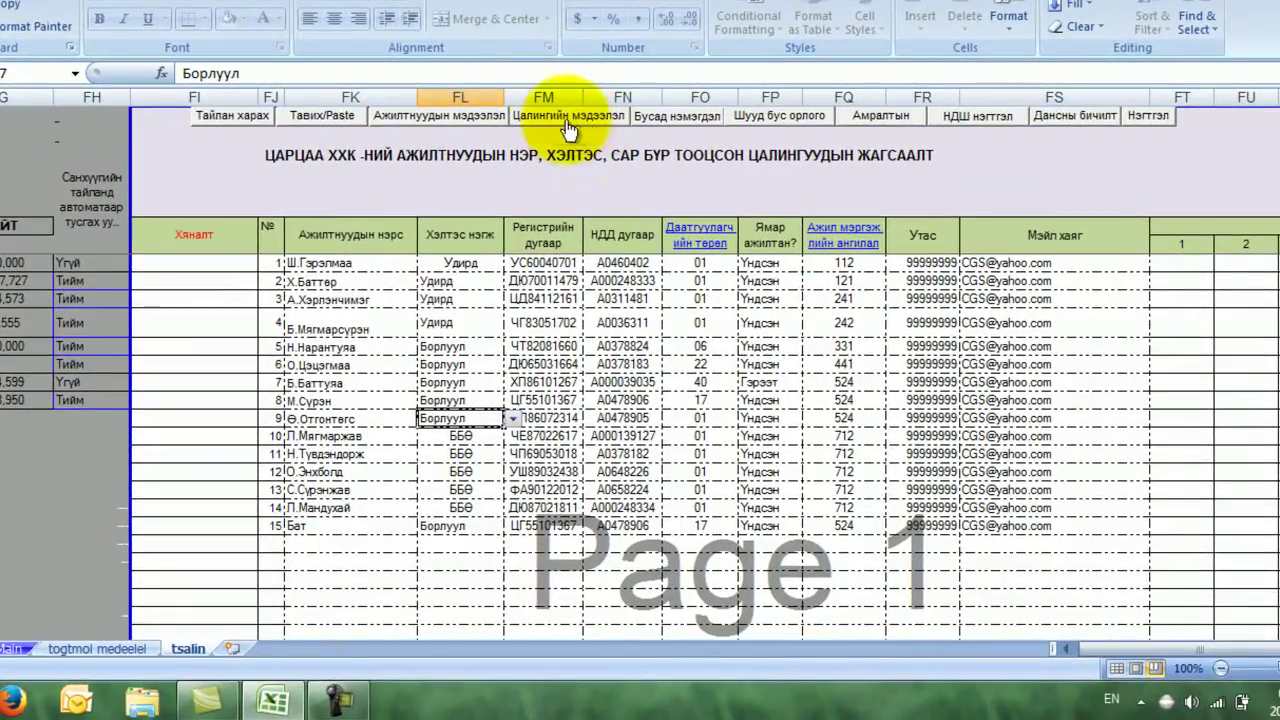
left_click(585, 118)
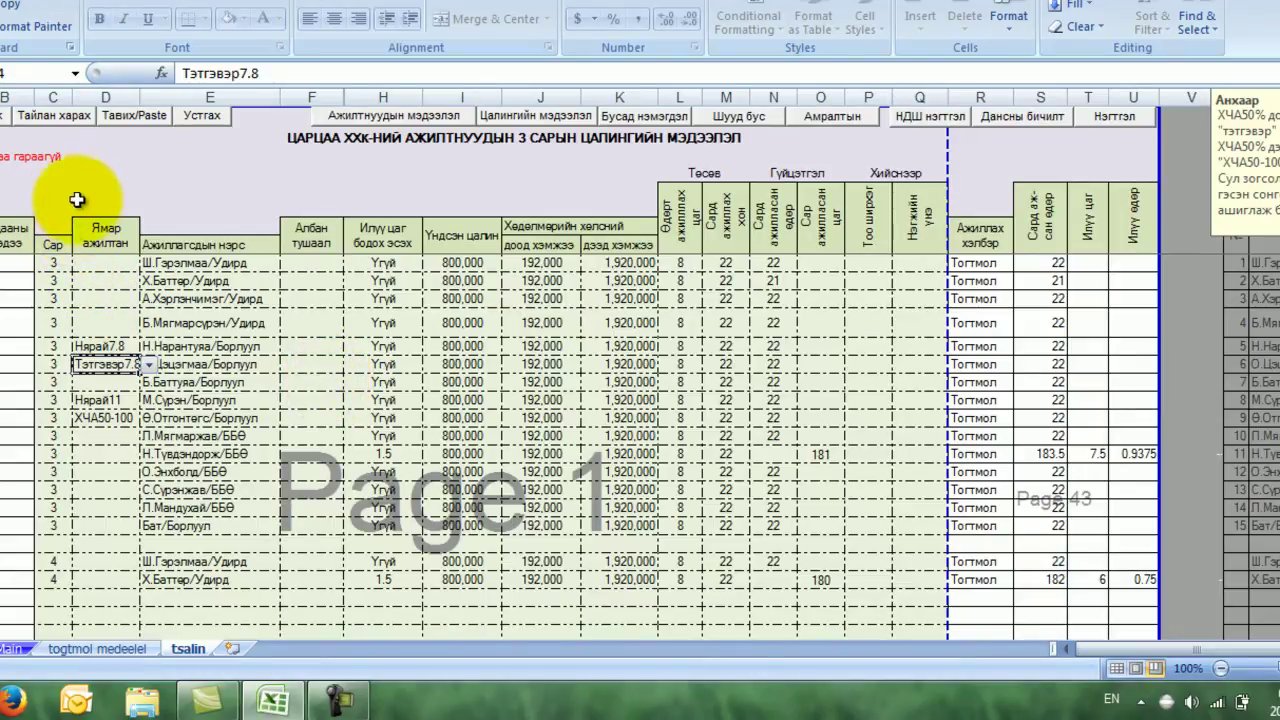
mouse_move(55, 97)
left_mouse_down()
mouse_move(590, 97)
mouse_move(908, 145)
left_mouse_up()
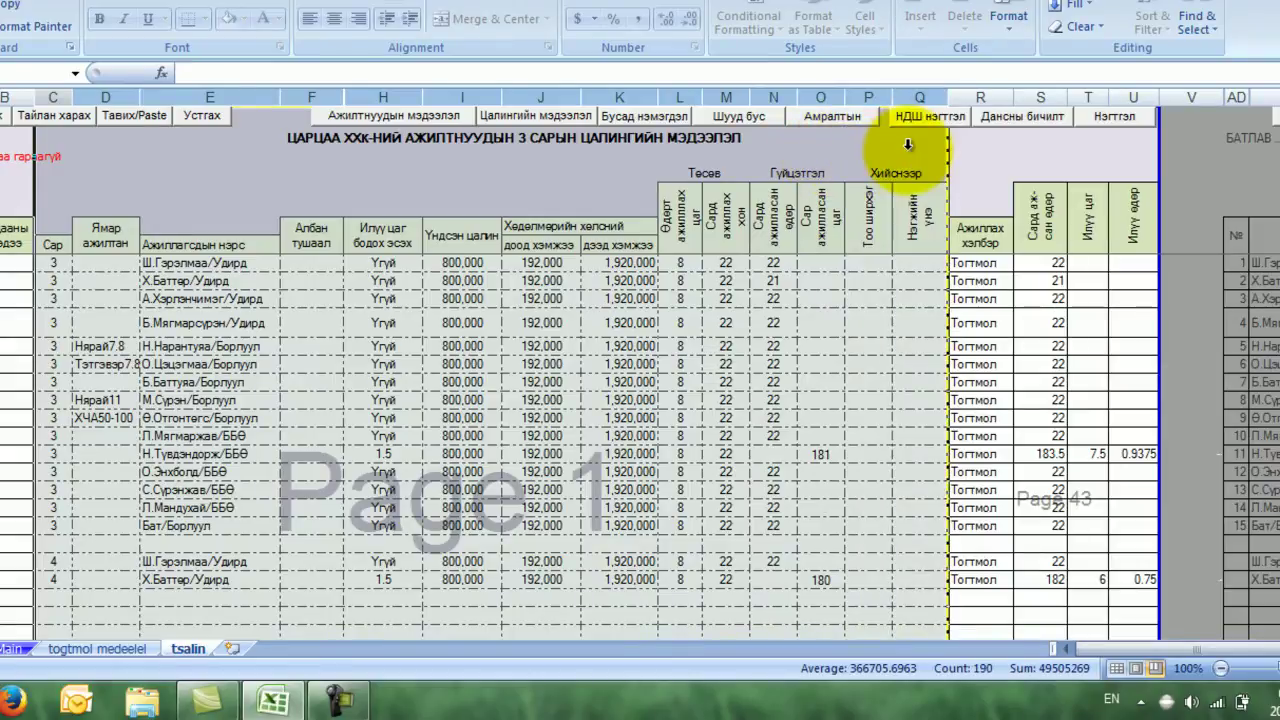
Step: Show the available months in the Сар cell of the first payroll row
left_click(104, 283)
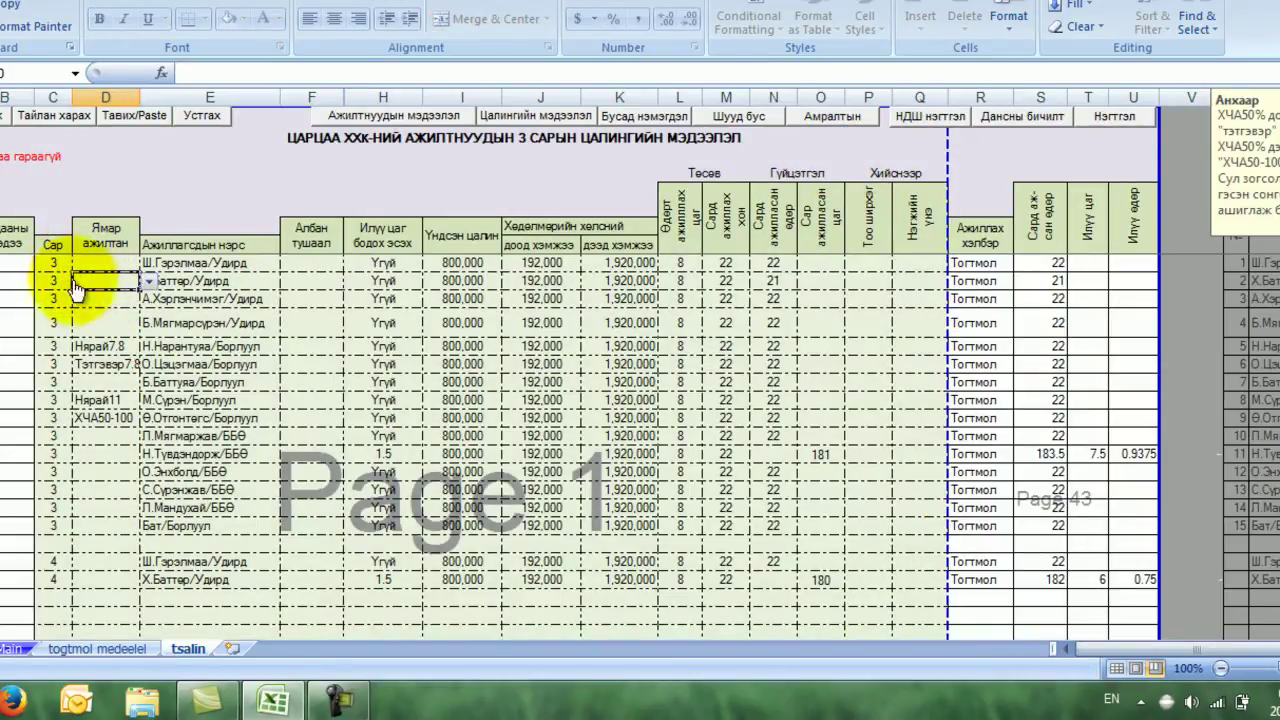
left_click(62, 264)
left_click(81, 263)
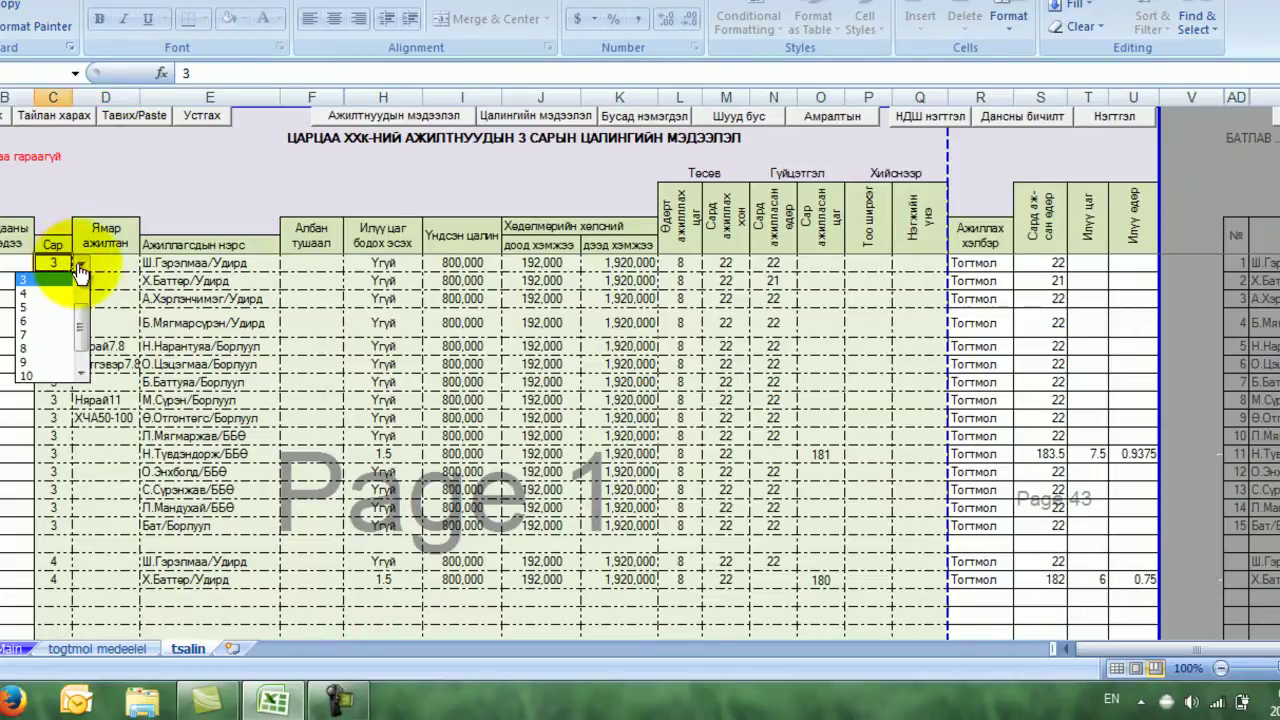
Step: Show the selectable employee names in the Ажиллагсдын нэрс cell of the first payroll row, keeping the current choice
left_click(212, 272)
left_click(210, 270)
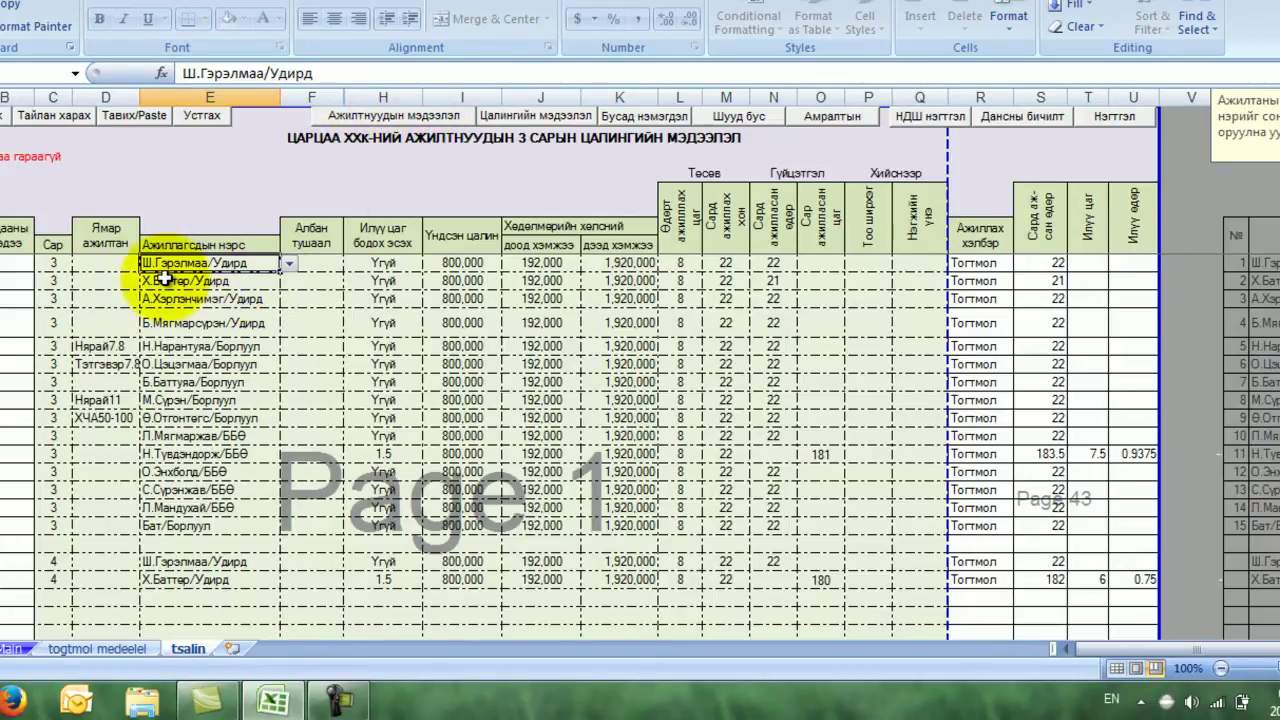
left_click(290, 270)
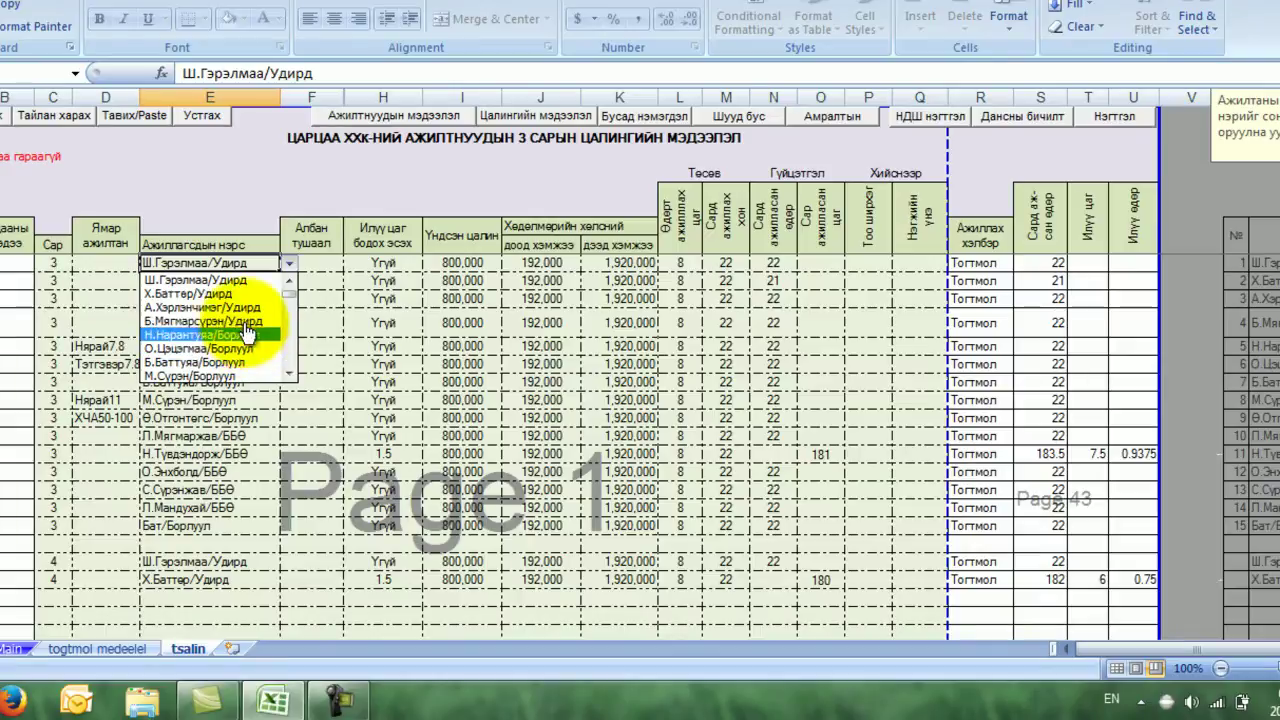
left_click(245, 256)
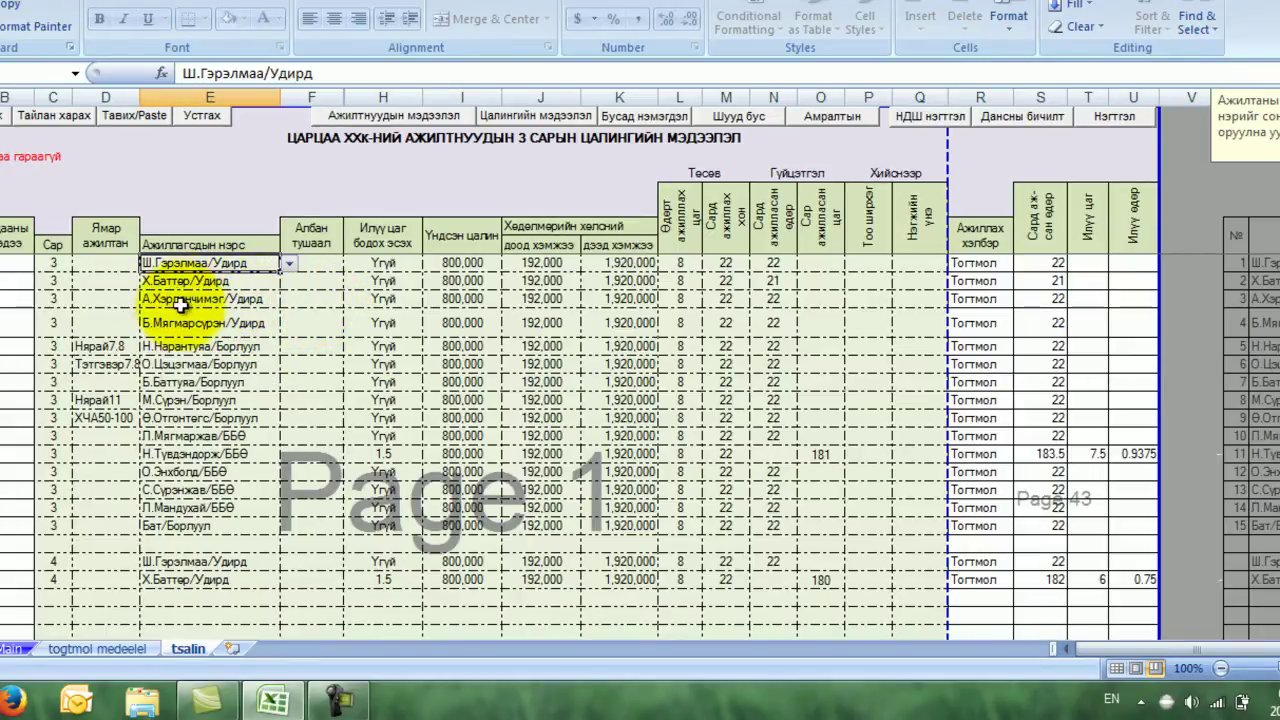
Step: Highlight the Ямар ажилтан column and try the Тэтгэвэр7.8 employee type in the fifth payroll row
left_click_drag(105, 228, 106, 420)
key("ctrl+c")
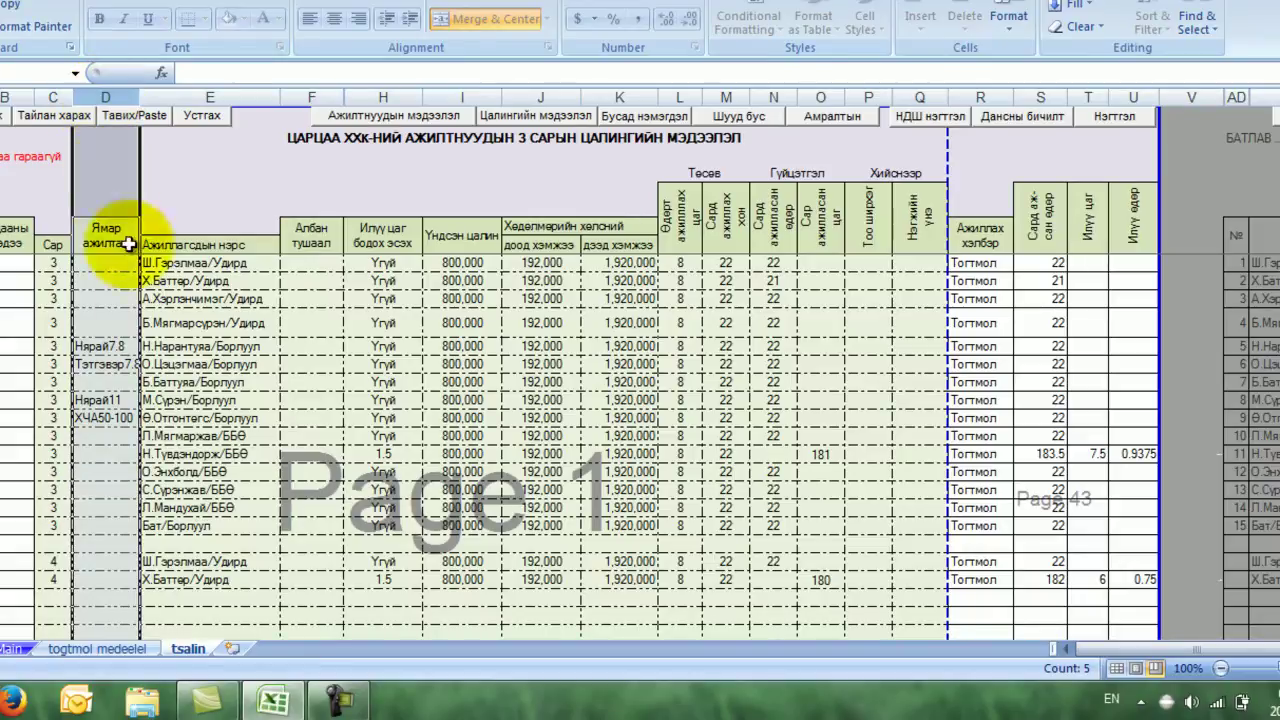
left_click(105, 346)
left_click(148, 346)
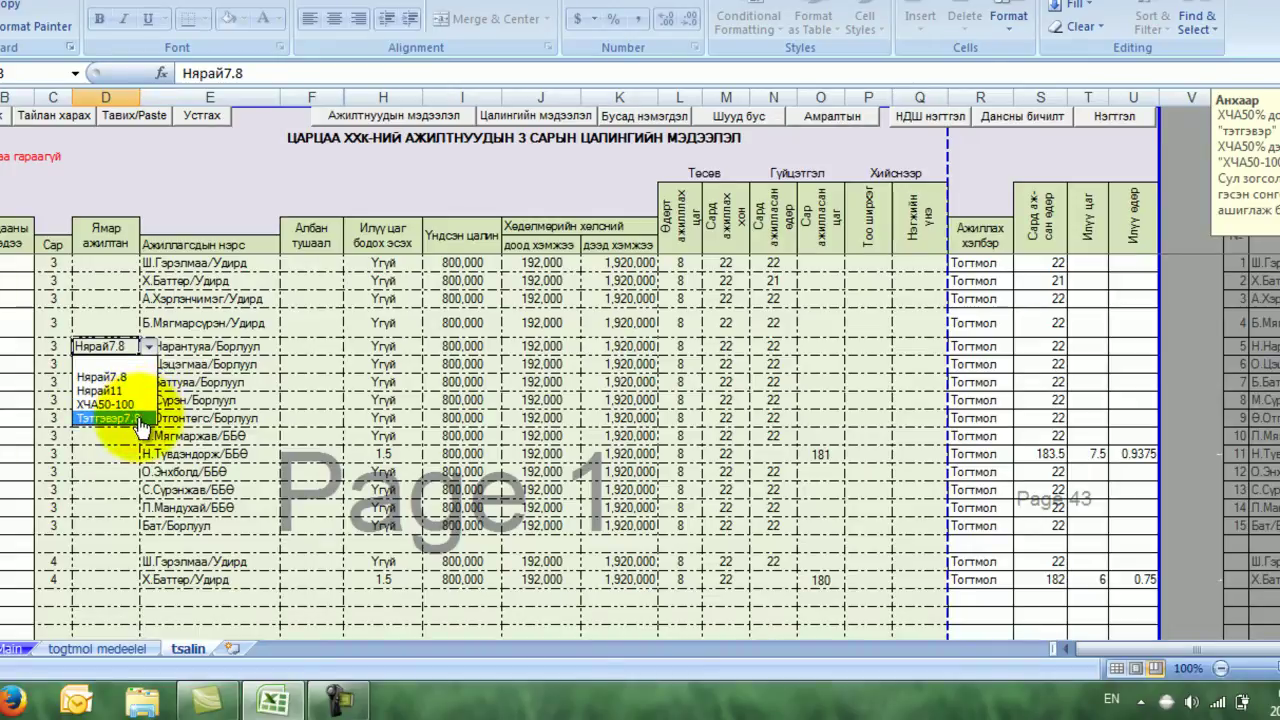
left_click(145, 418)
left_click(240, 418)
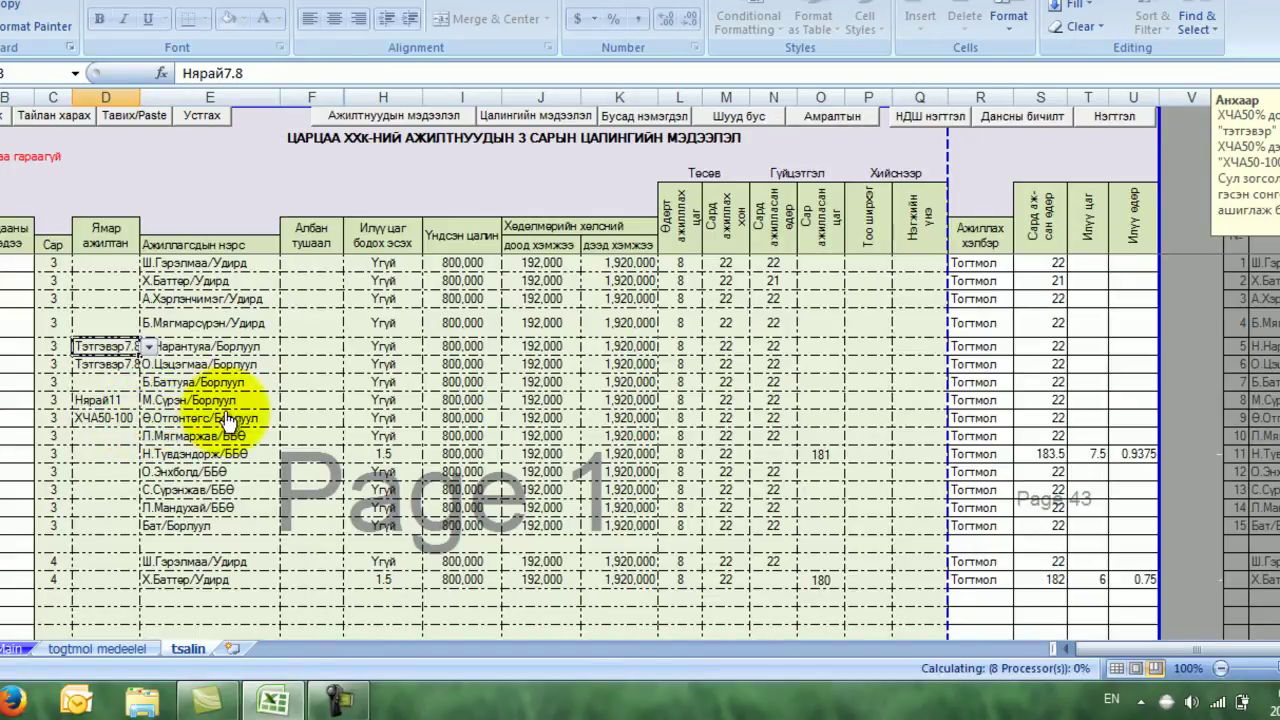
left_click(130, 347)
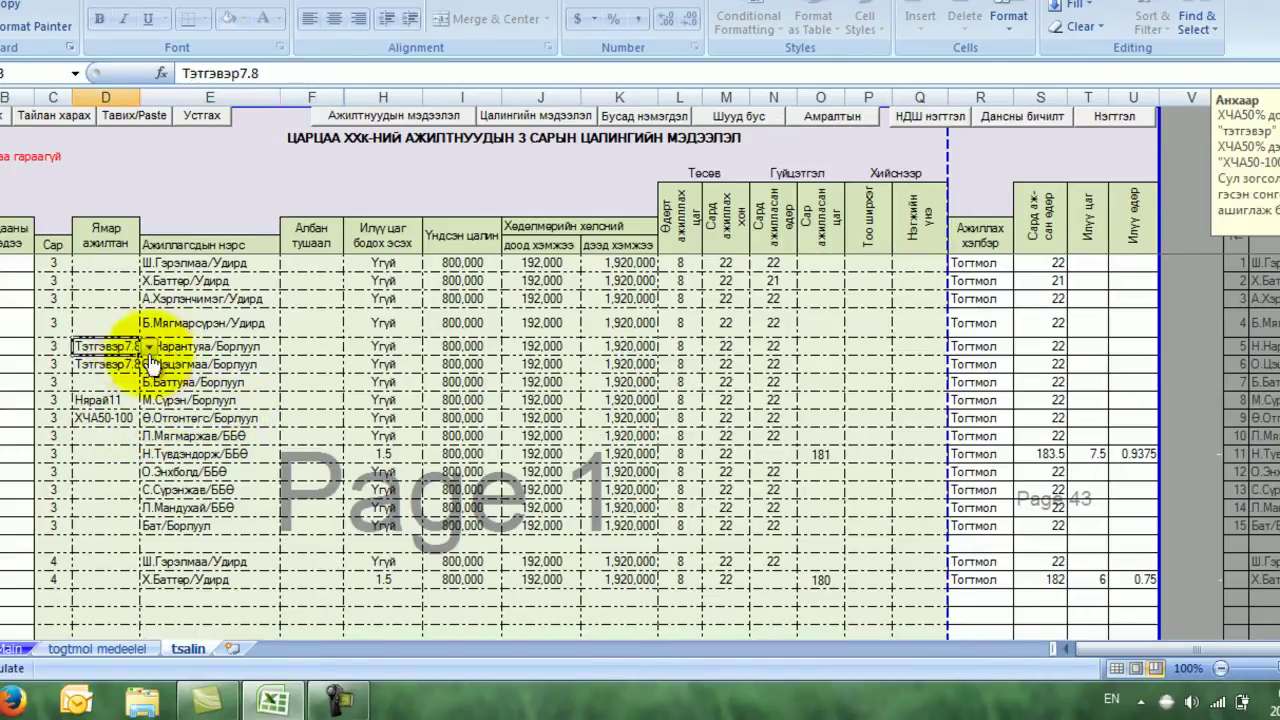
Step: Highlight the Албан тушаал and Илүү цаг бодох эсэх entries and show the overtime options for the first payroll row
left_click_drag(310, 265, 372, 563)
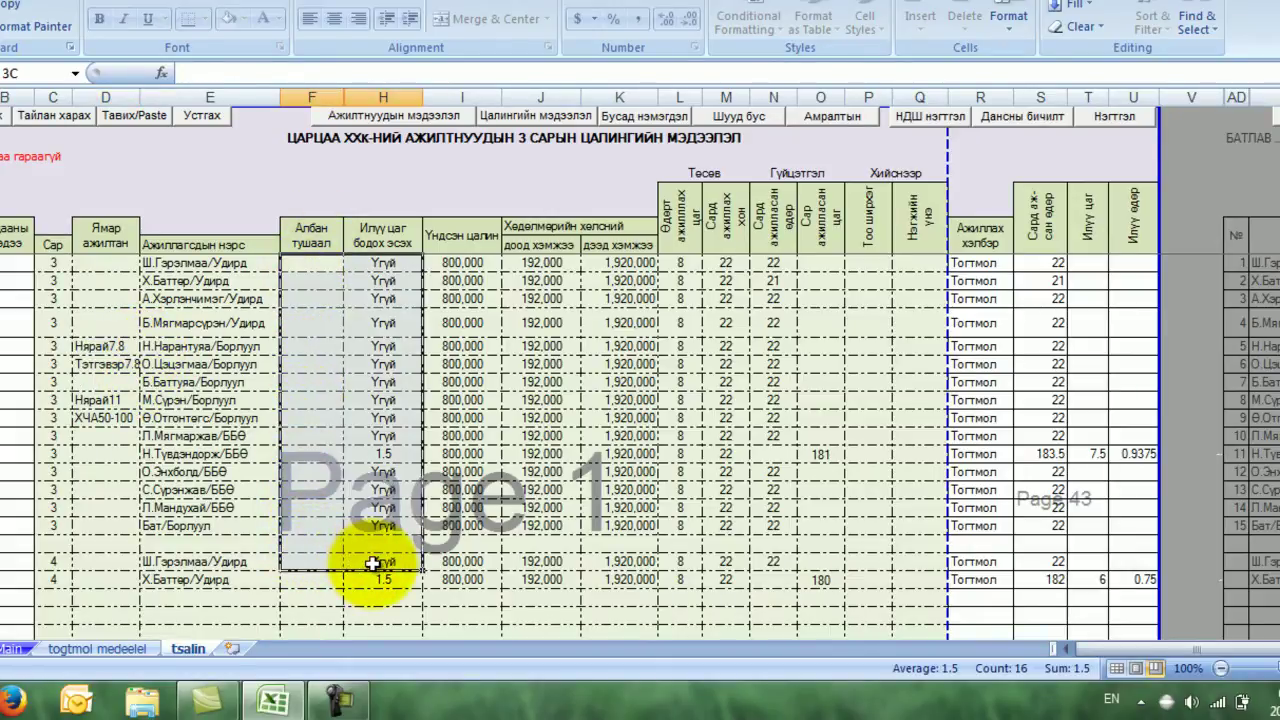
left_click(390, 262)
left_click(432, 265)
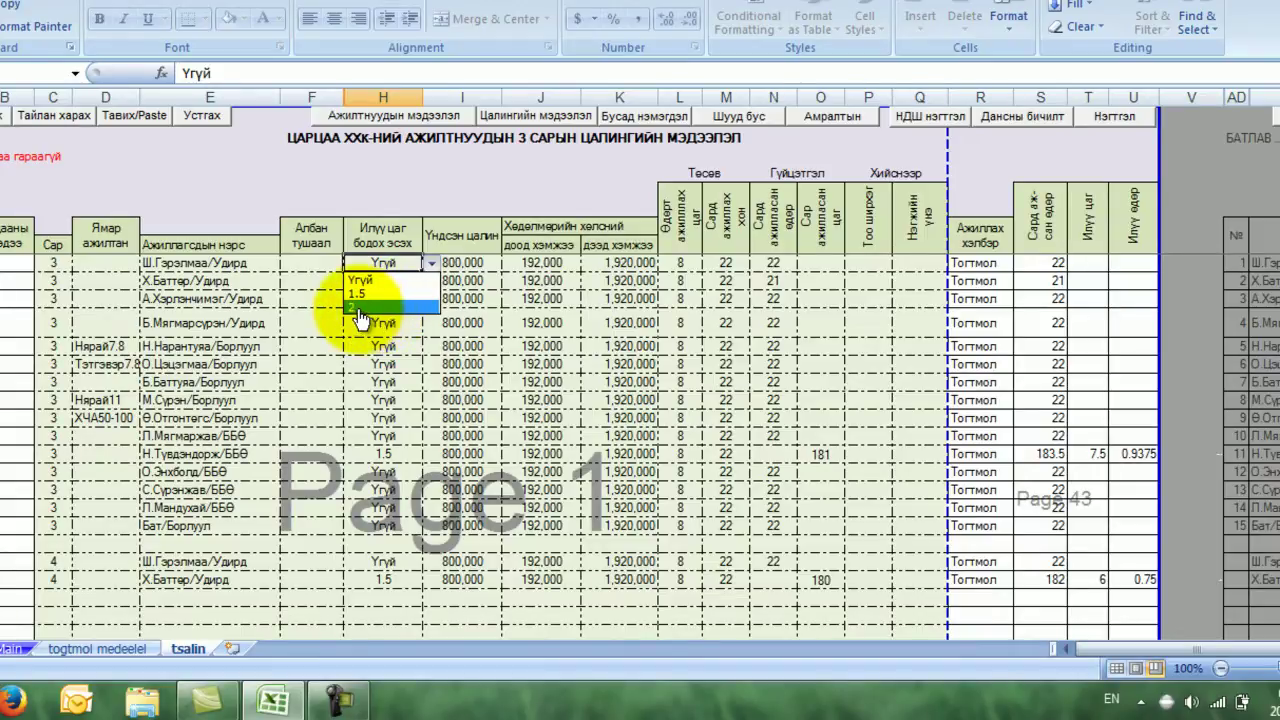
key("Escape")
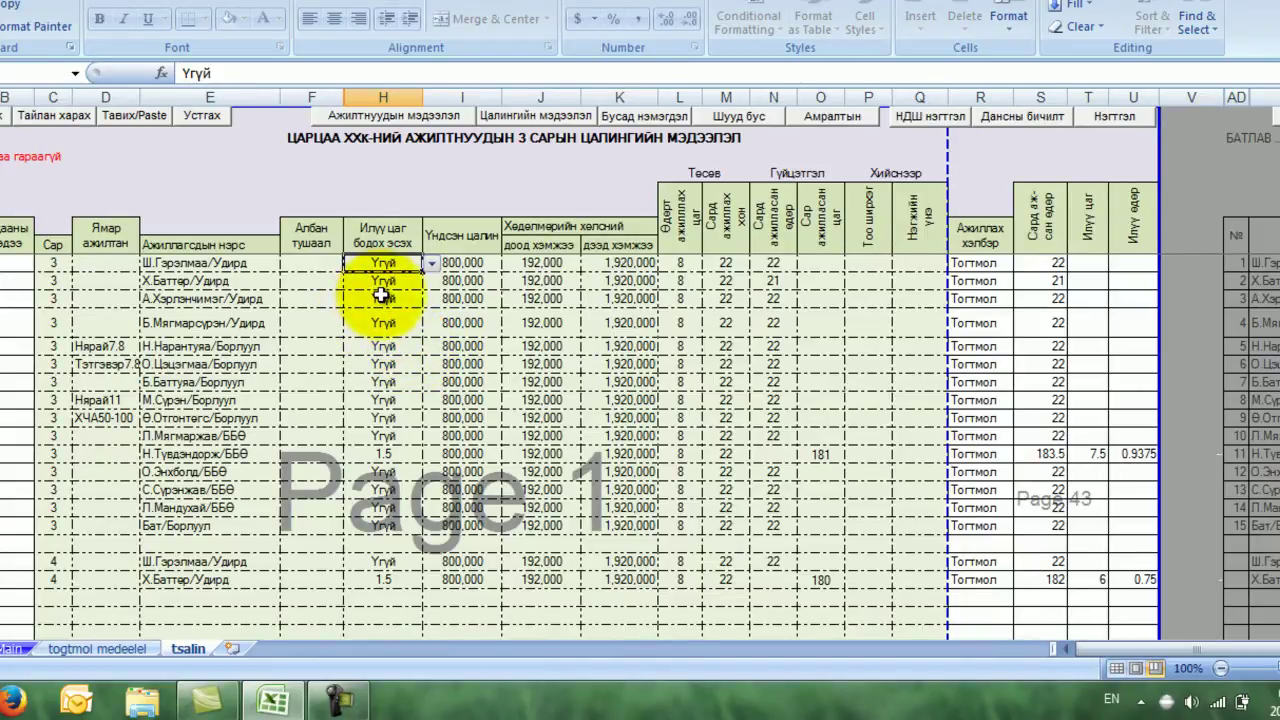
Step: Highlight the Үндсэн цалин and minimum and maximum wage columns, and the Төсөв hours and days entries
left_click(461, 97)
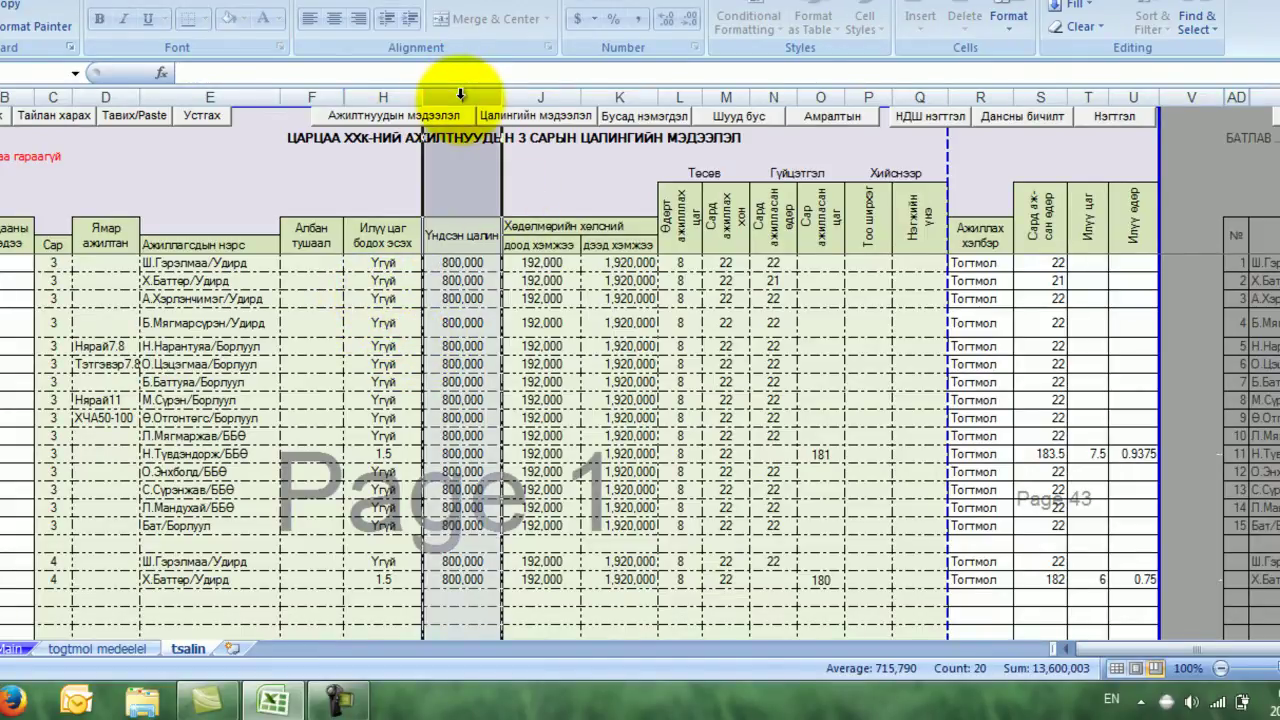
left_click_drag(474, 96, 586, 100)
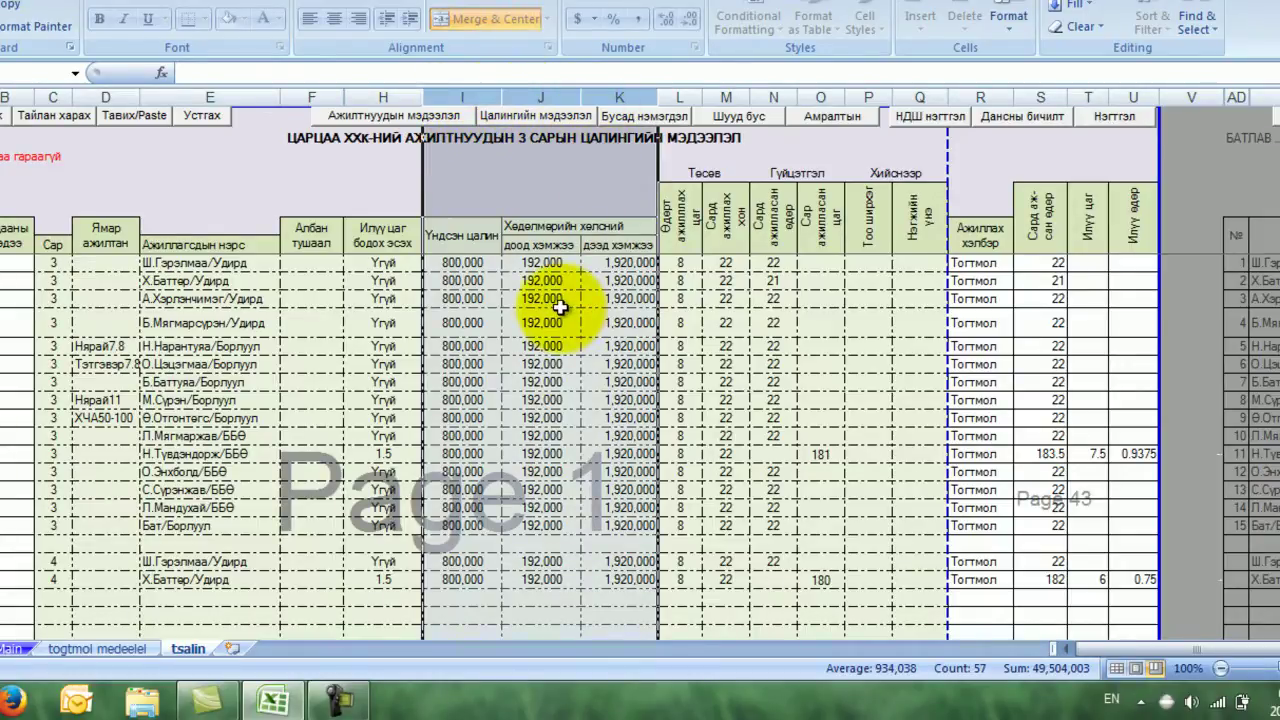
left_click_drag(690, 210, 724, 580)
left_click_drag(676, 262, 722, 574)
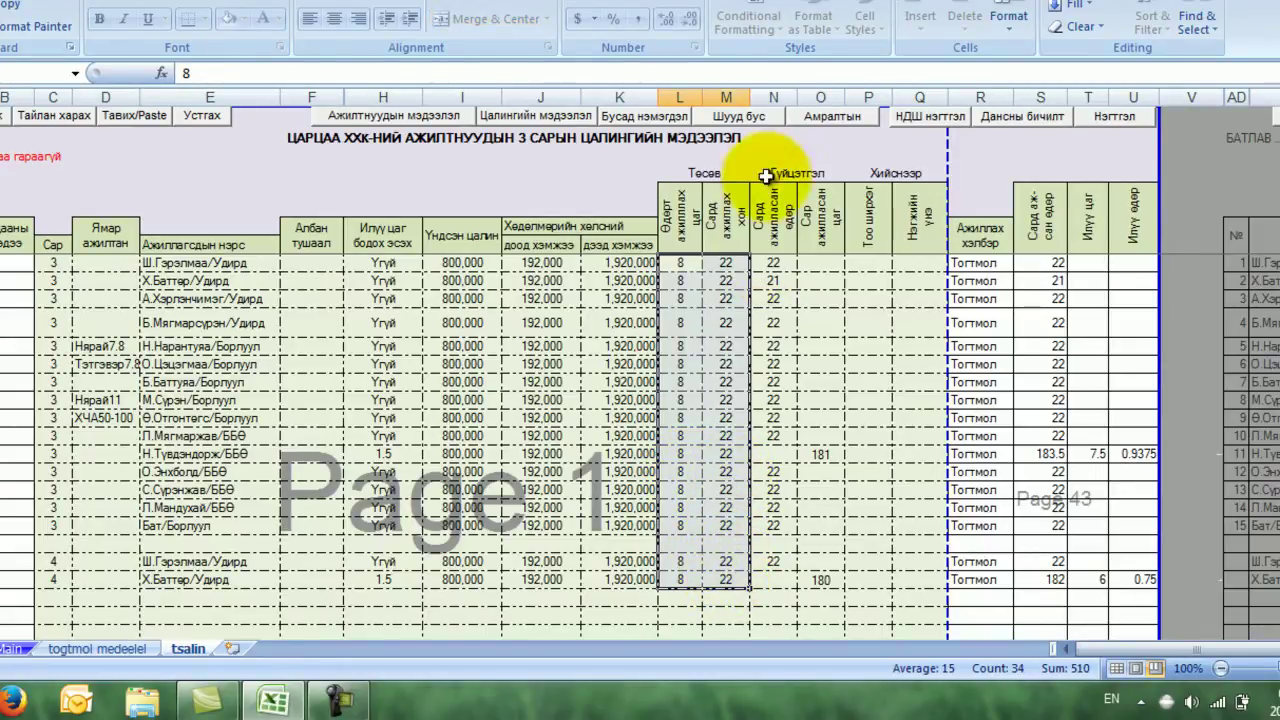
Step: Highlight the Гүйцэтгэл columns and select their worked-day and worked-hour entries for all payroll rows
left_click(771, 96)
left_click_drag(771, 93, 822, 96)
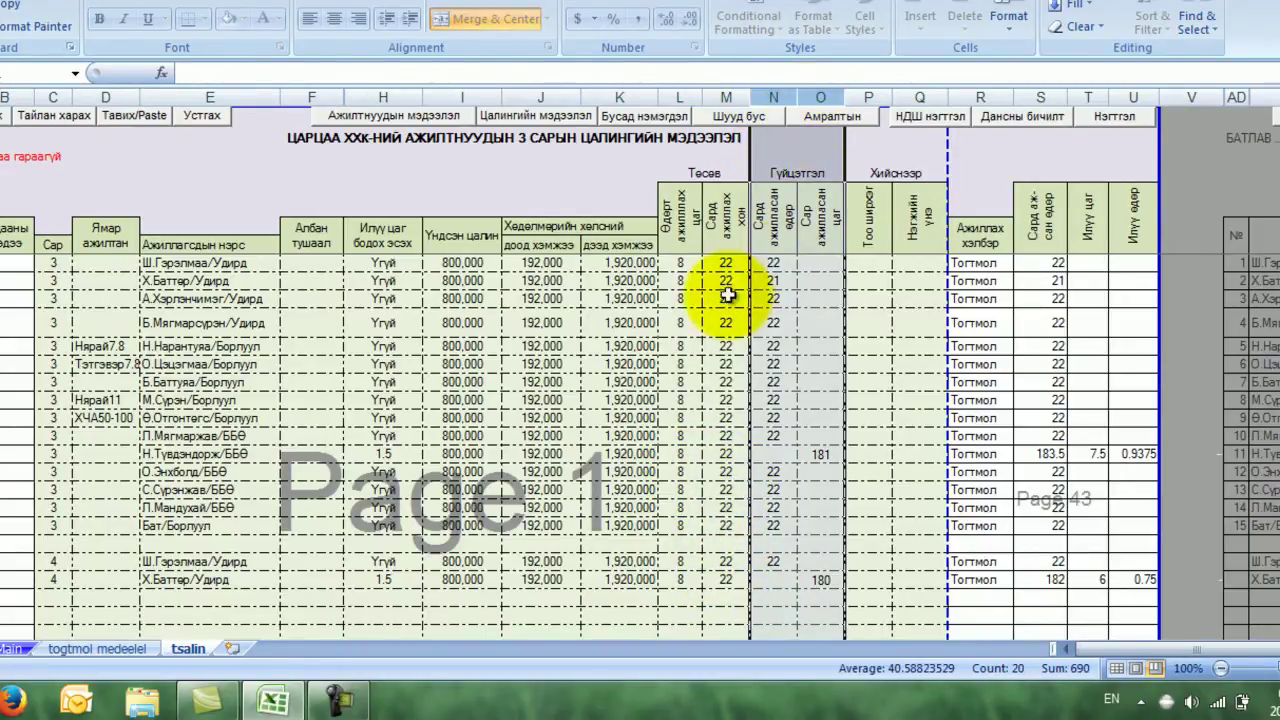
left_click_drag(775, 270, 821, 584)
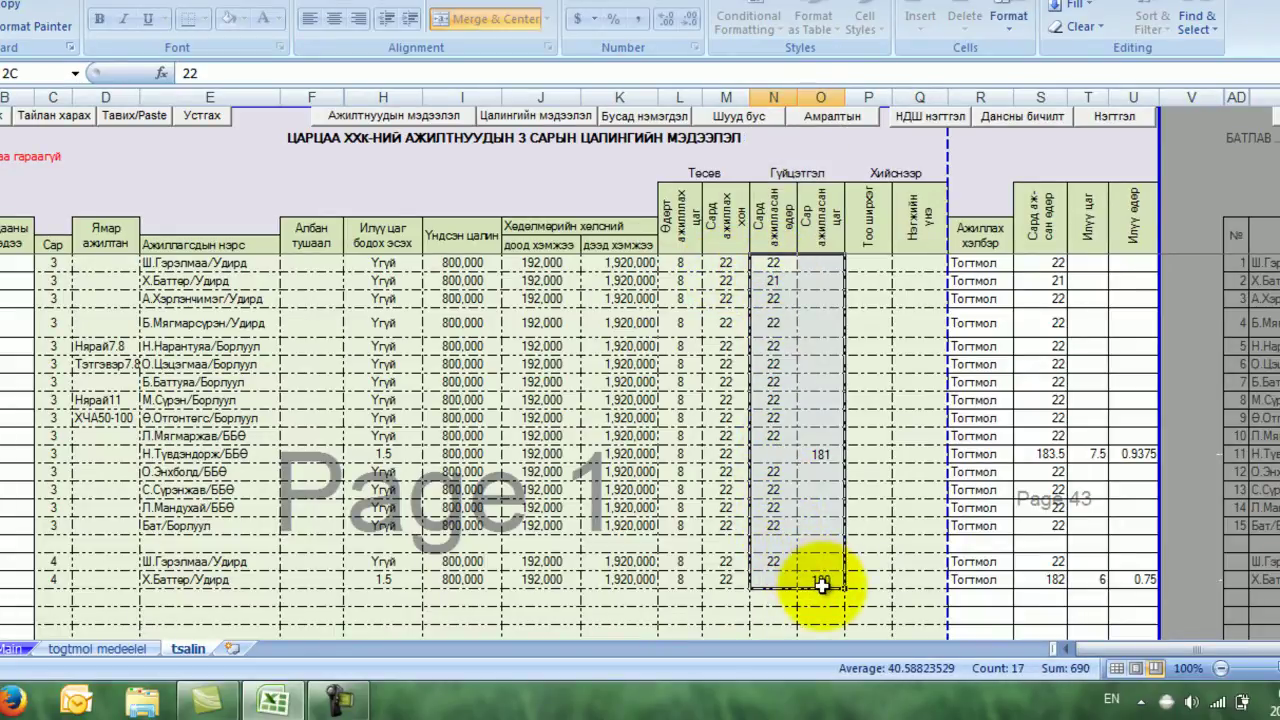
Step: Examine the Сар ажилласан цаг and Илүү цаг бодох эсэх cells of the eleventh employee's payroll row
left_click(822, 240)
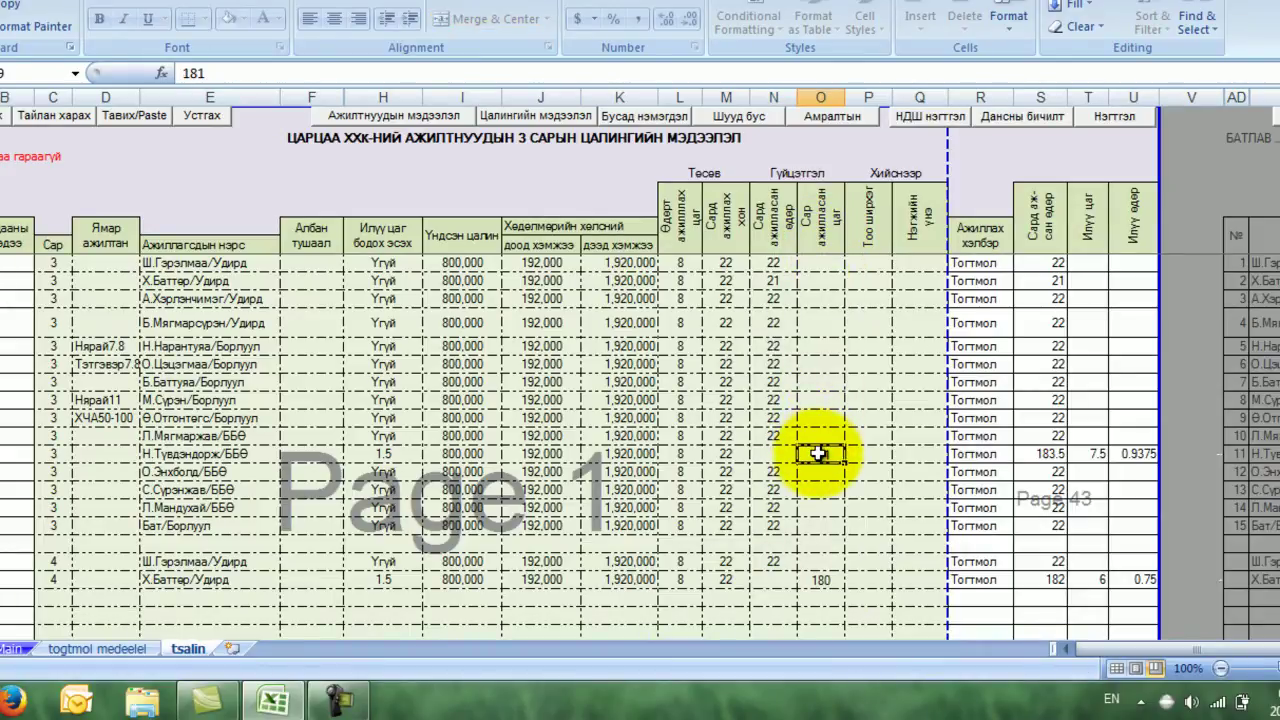
left_click(383, 455)
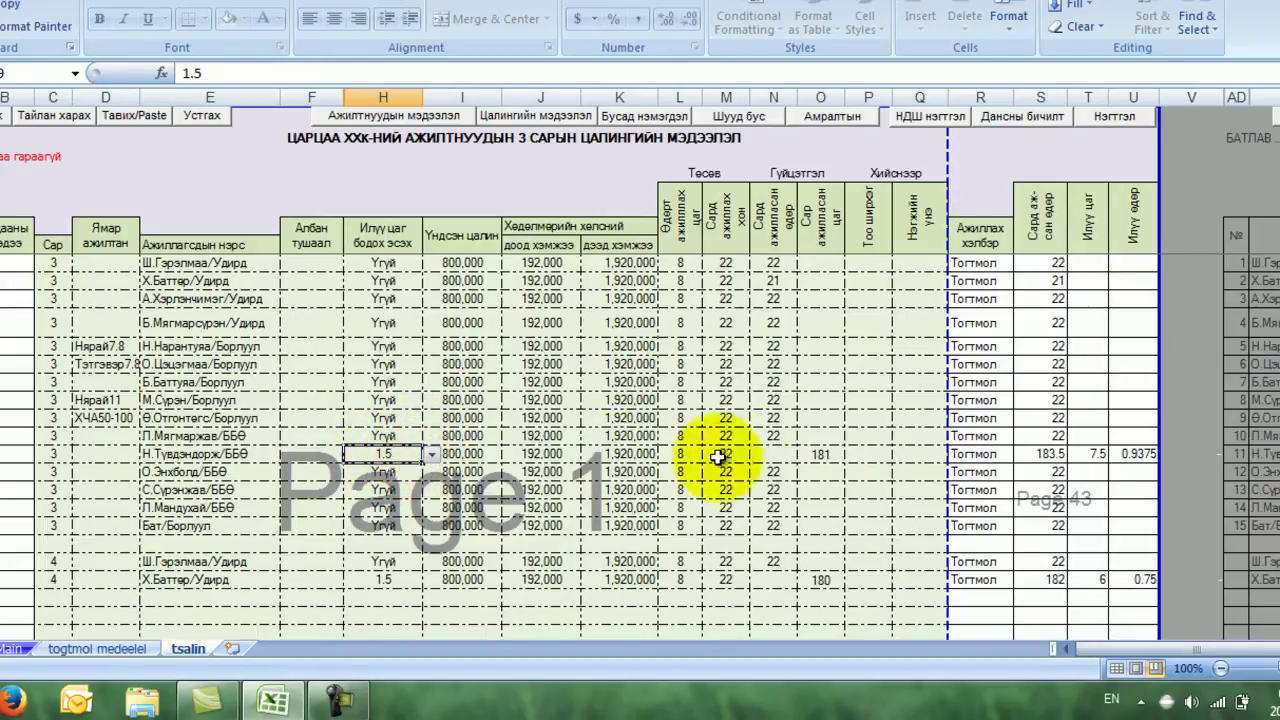
left_click(773, 456)
key("ctrl+c")
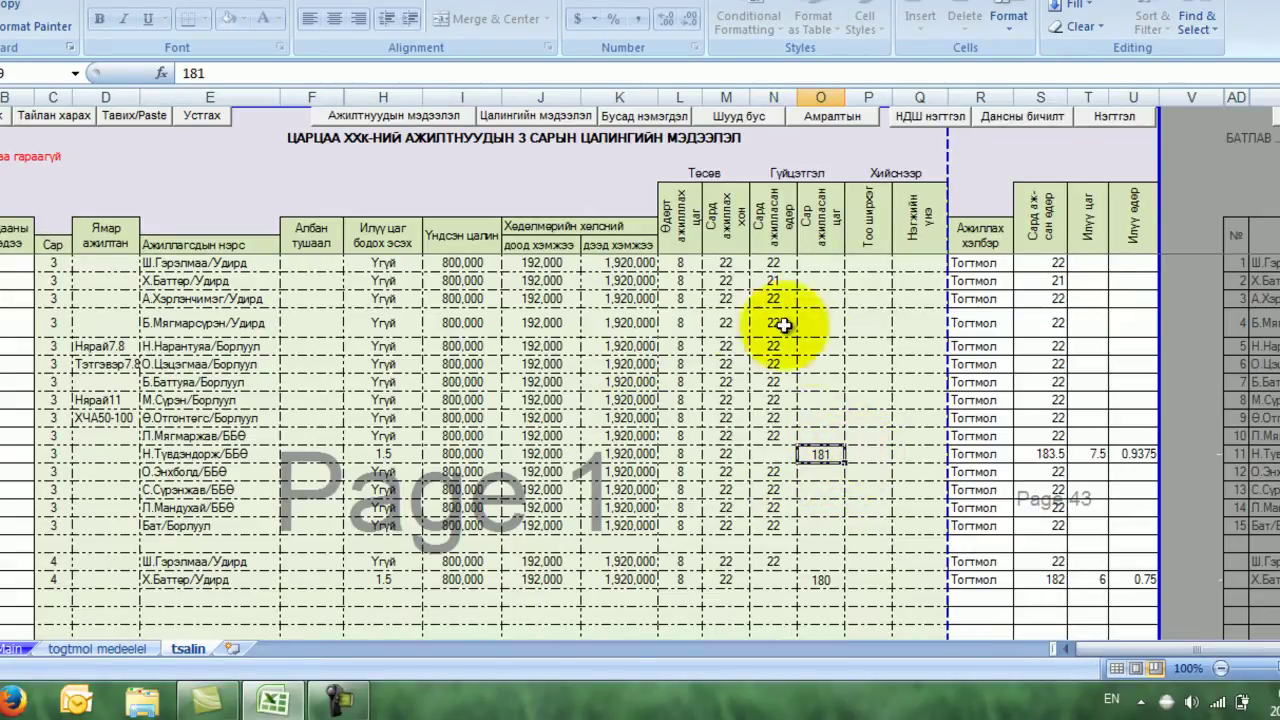
Step: Highlight the Алдааны мэдээ column and the error status cell B3 above it
left_click(10, 96)
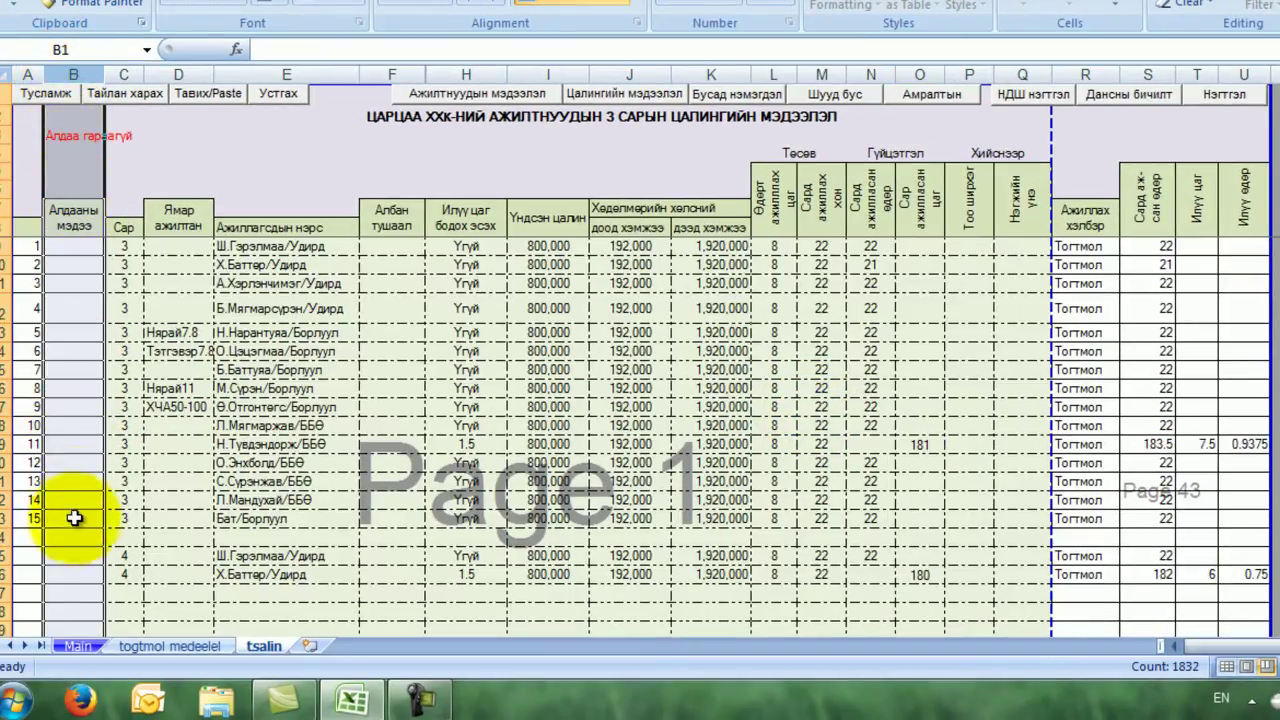
left_click_drag(74, 134, 152, 136)
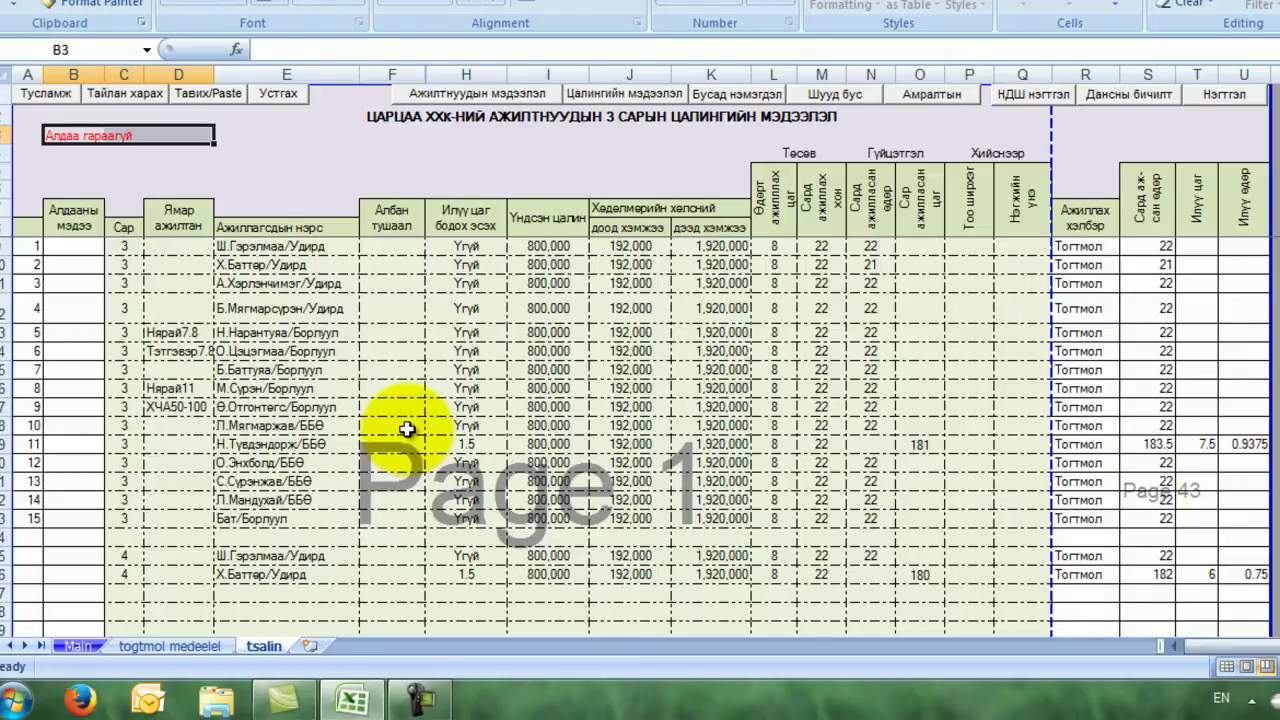
Step: Open the consolidated social insurance report (НДШ тайлан /Нэгтгэл/) for month 3
key("ctrl+m")
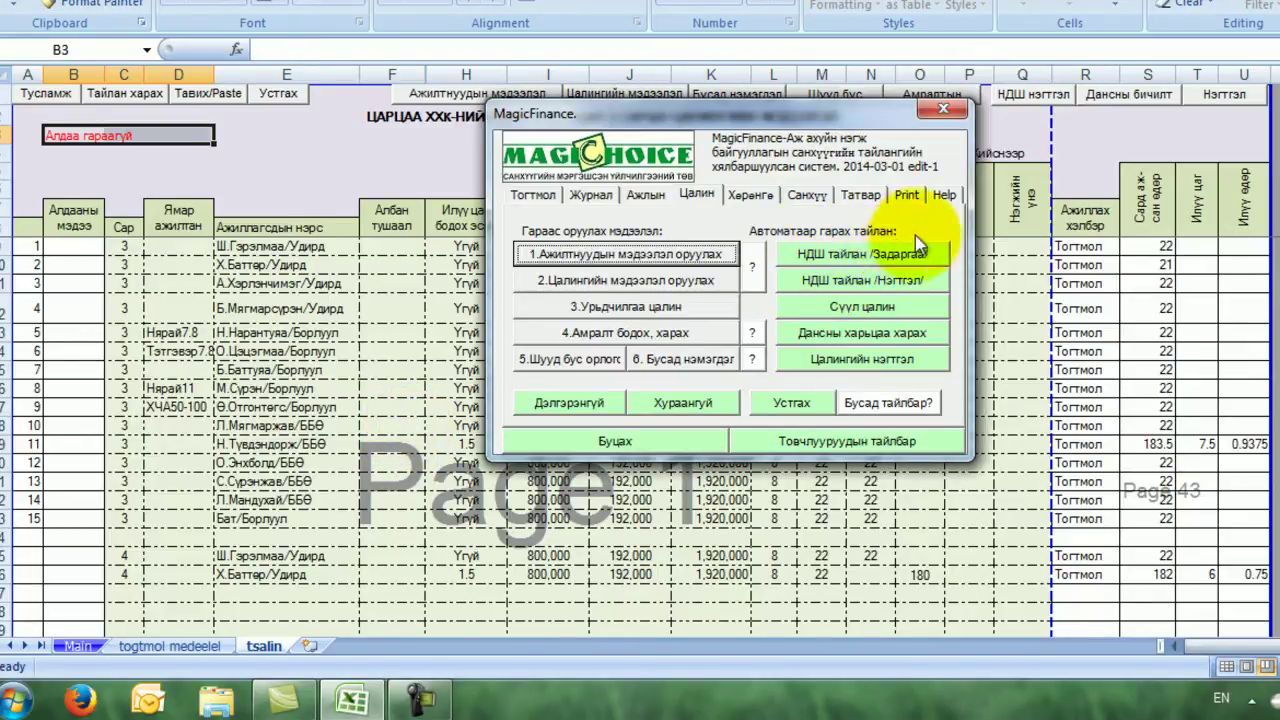
left_click(886, 283)
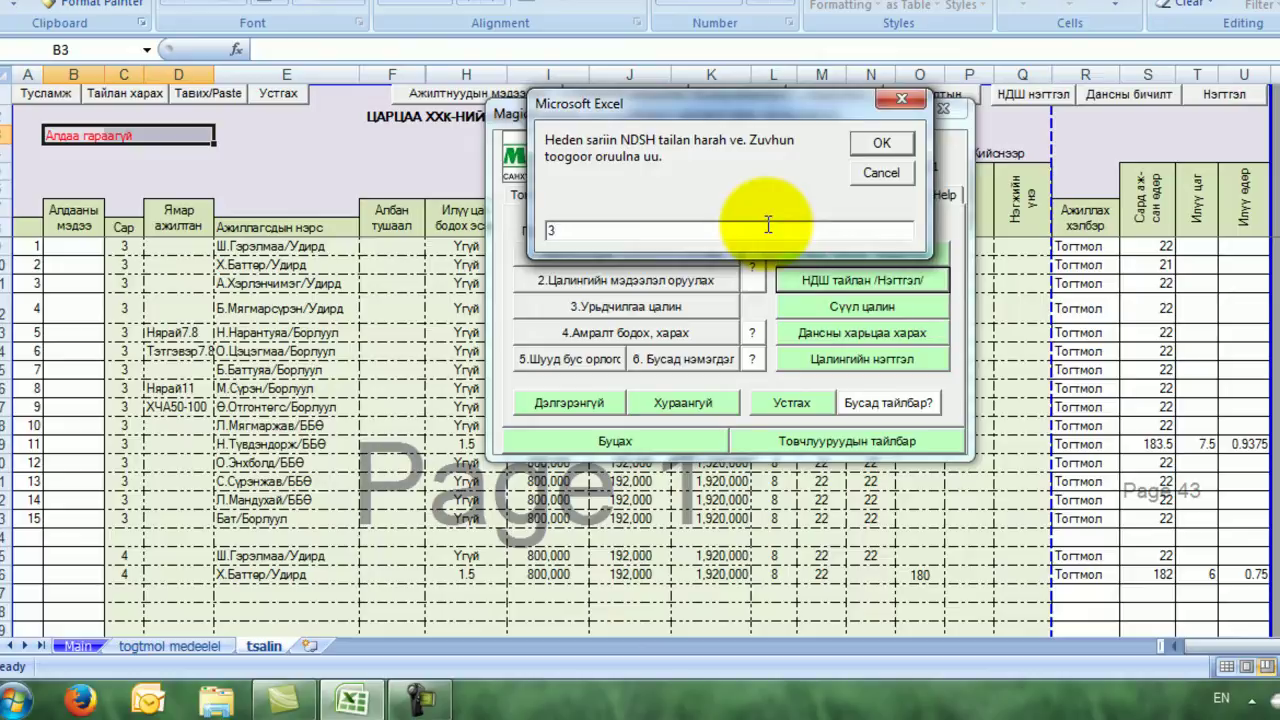
key("Return")
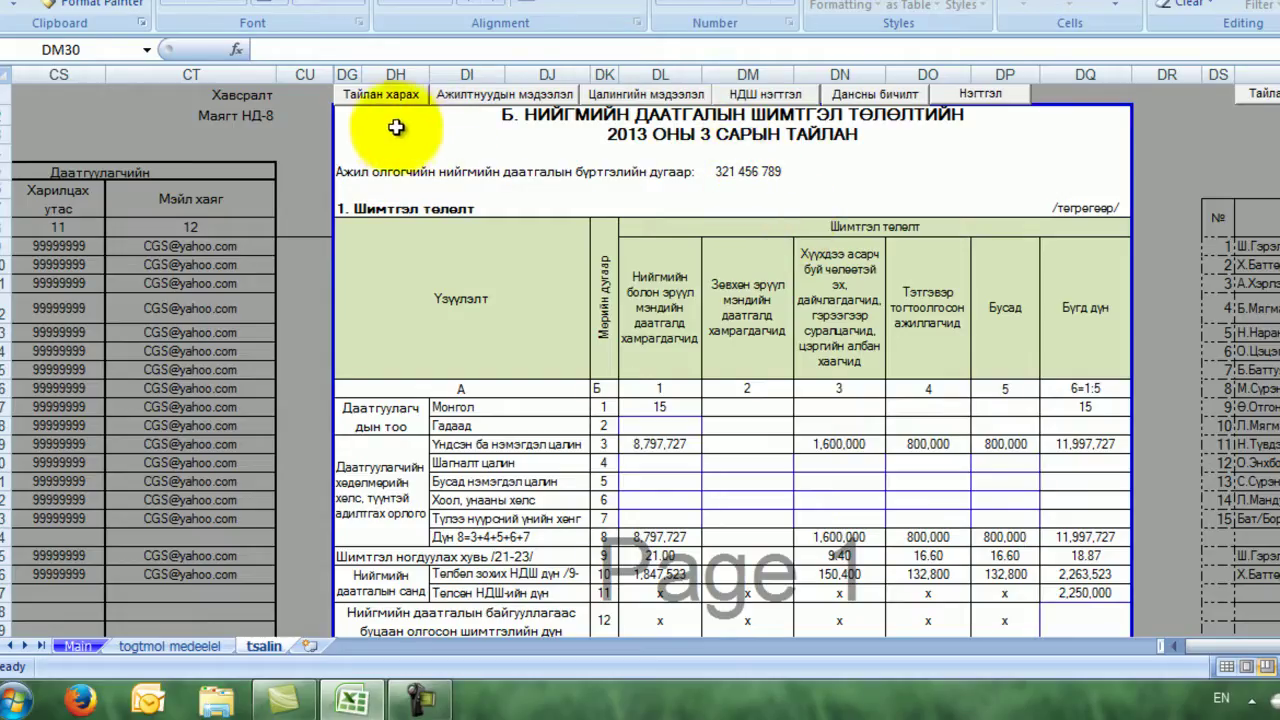
Step: Examine the Шимтгэл төлөлт section of the report, highlighting the insured-person count rows and checking the Бүгд дүн cells
left_click_drag(396, 127, 945, 527)
scroll(945, 527, "down", 3)
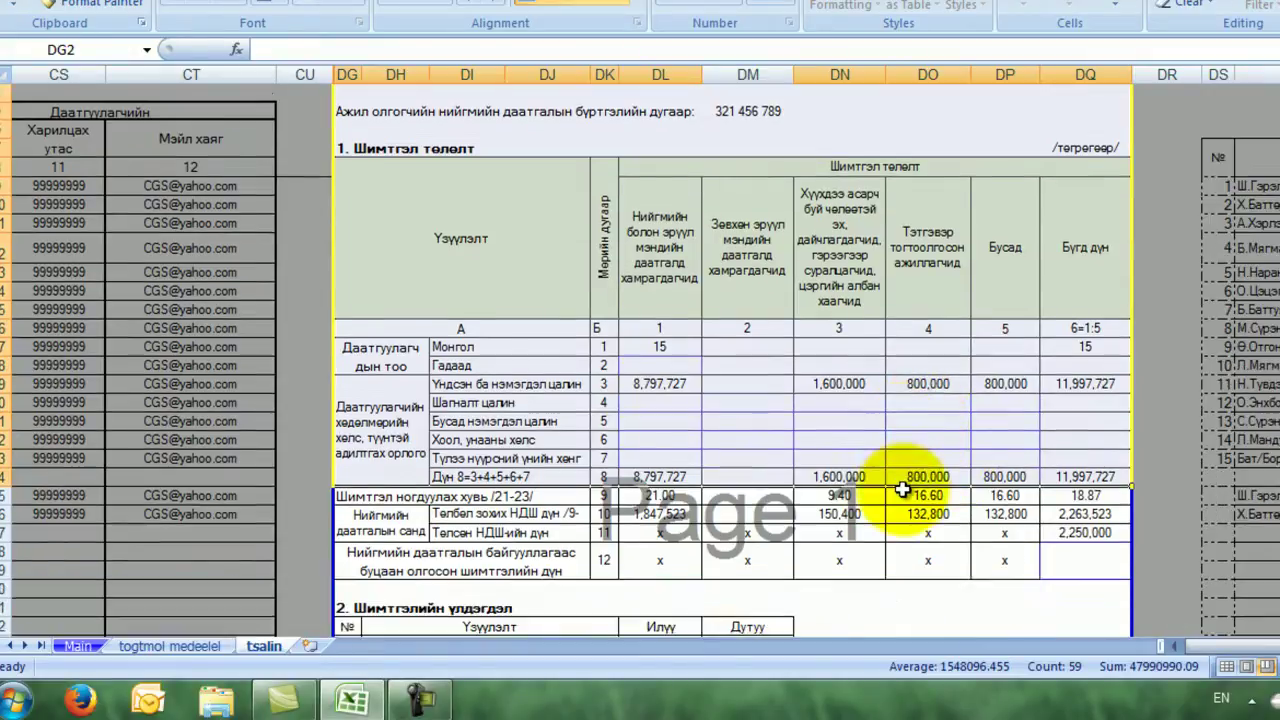
left_click(353, 242)
left_click_drag(353, 242, 1086, 252)
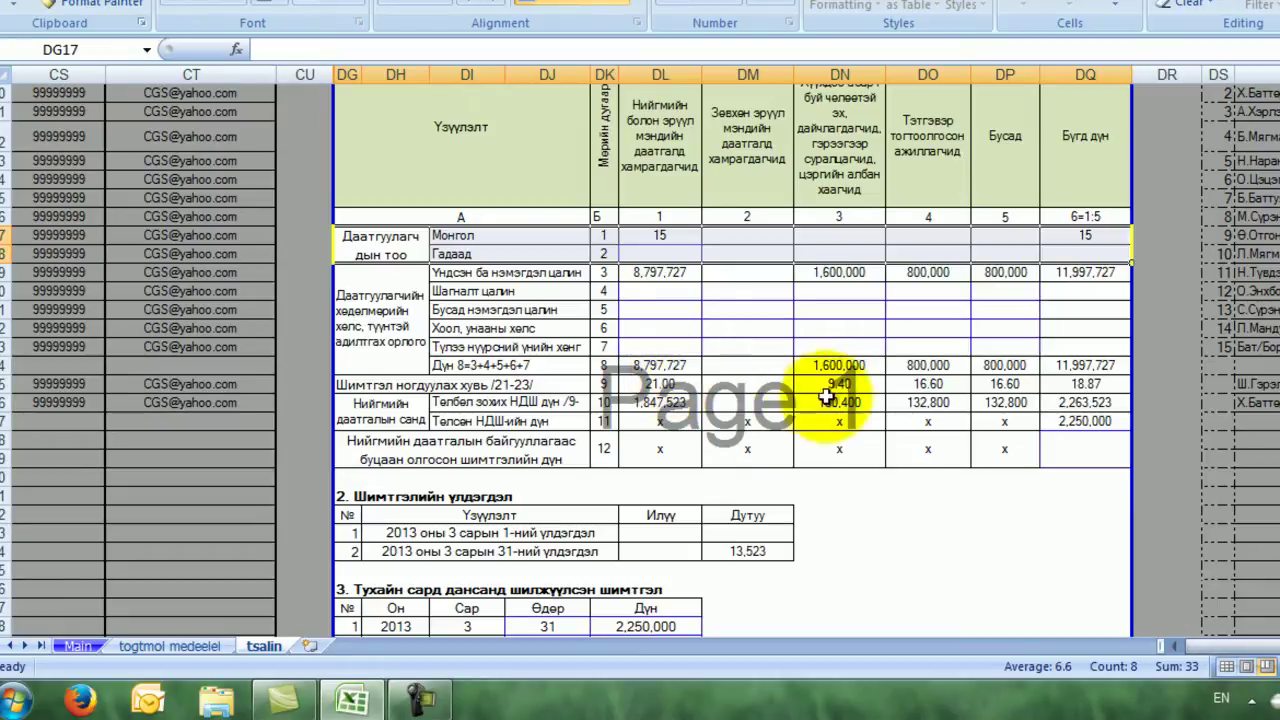
left_click(442, 385)
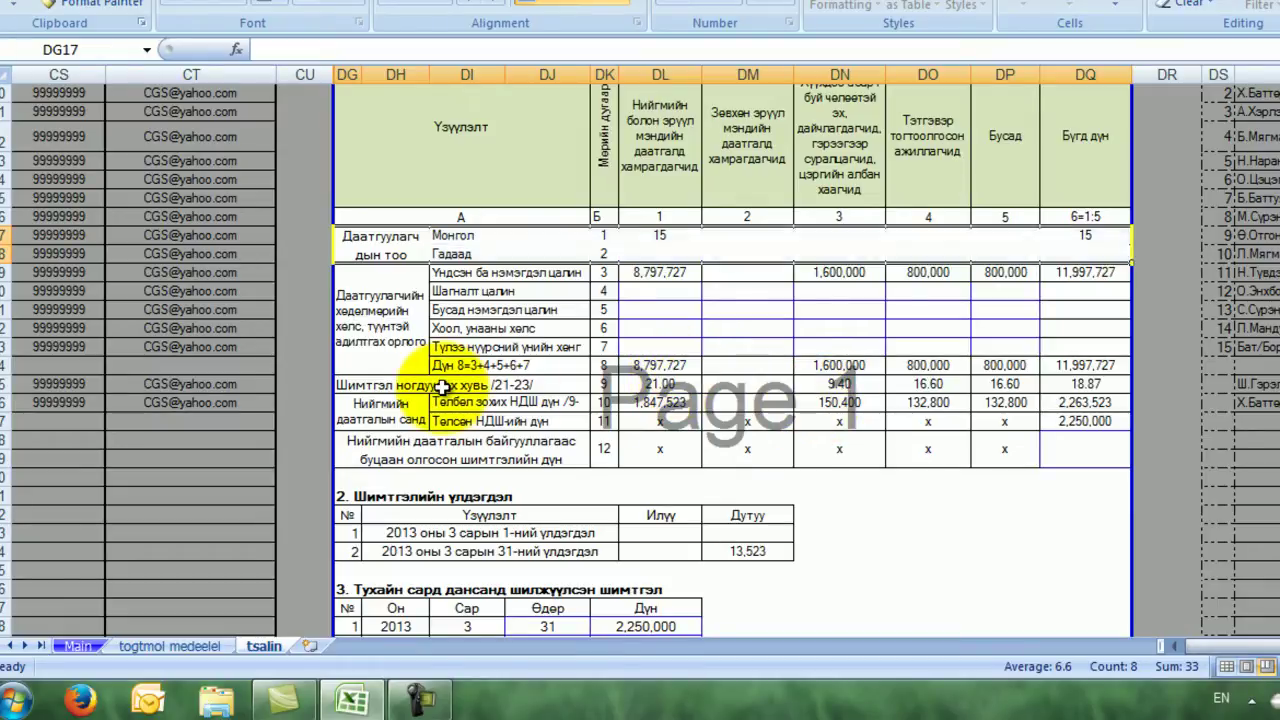
left_click(1098, 368)
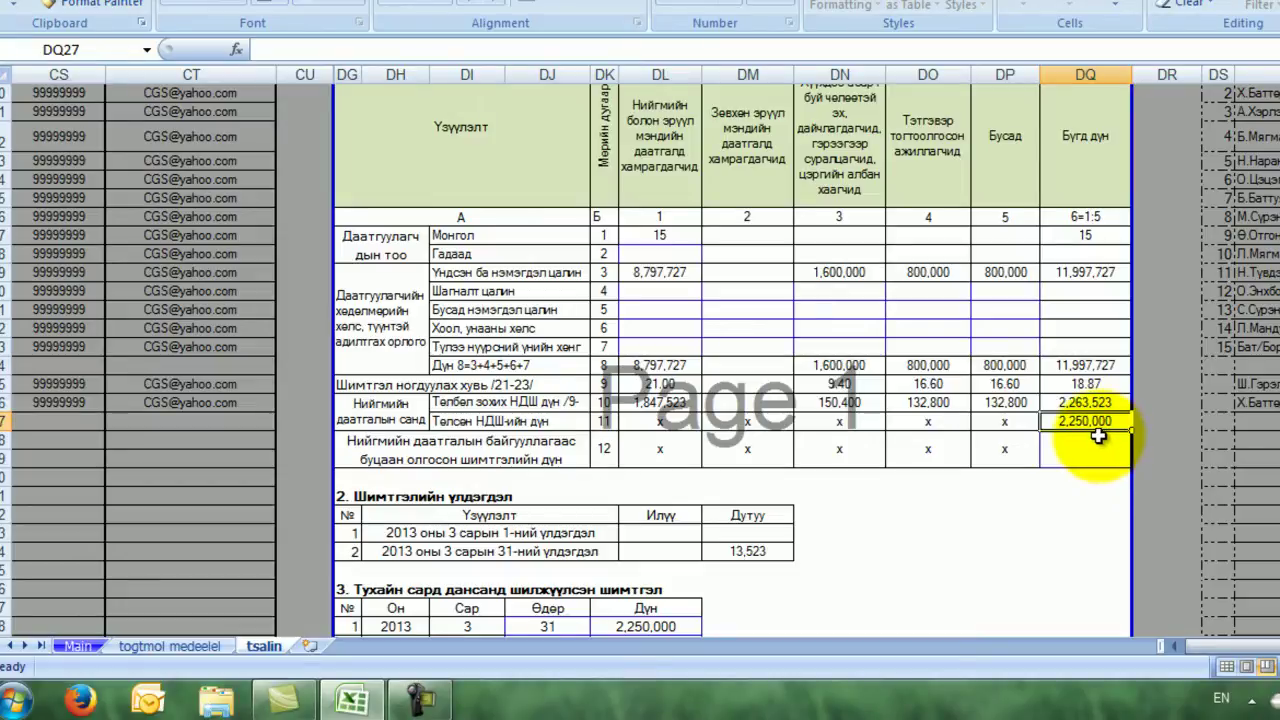
scroll(1098, 432, "down", 1)
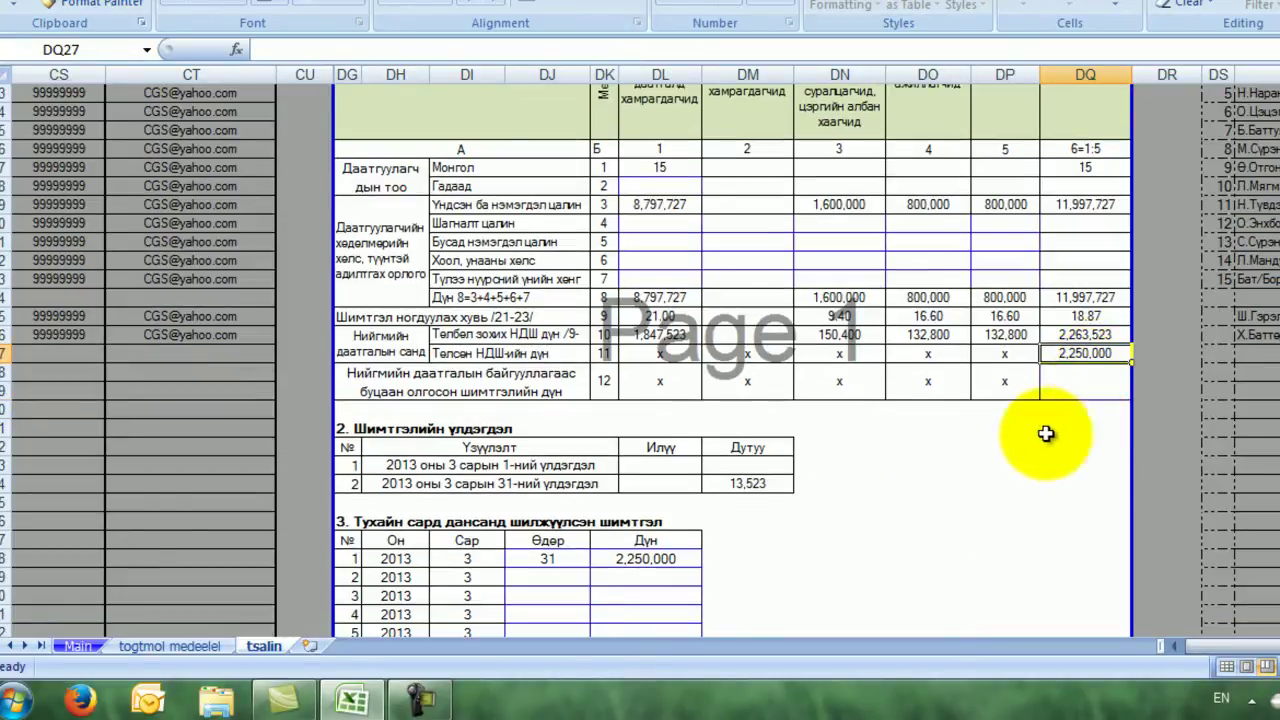
Step: Highlight the Шимтгэлийн үлдэгдэл section and the table of contributions transferred during the month
left_click(339, 427)
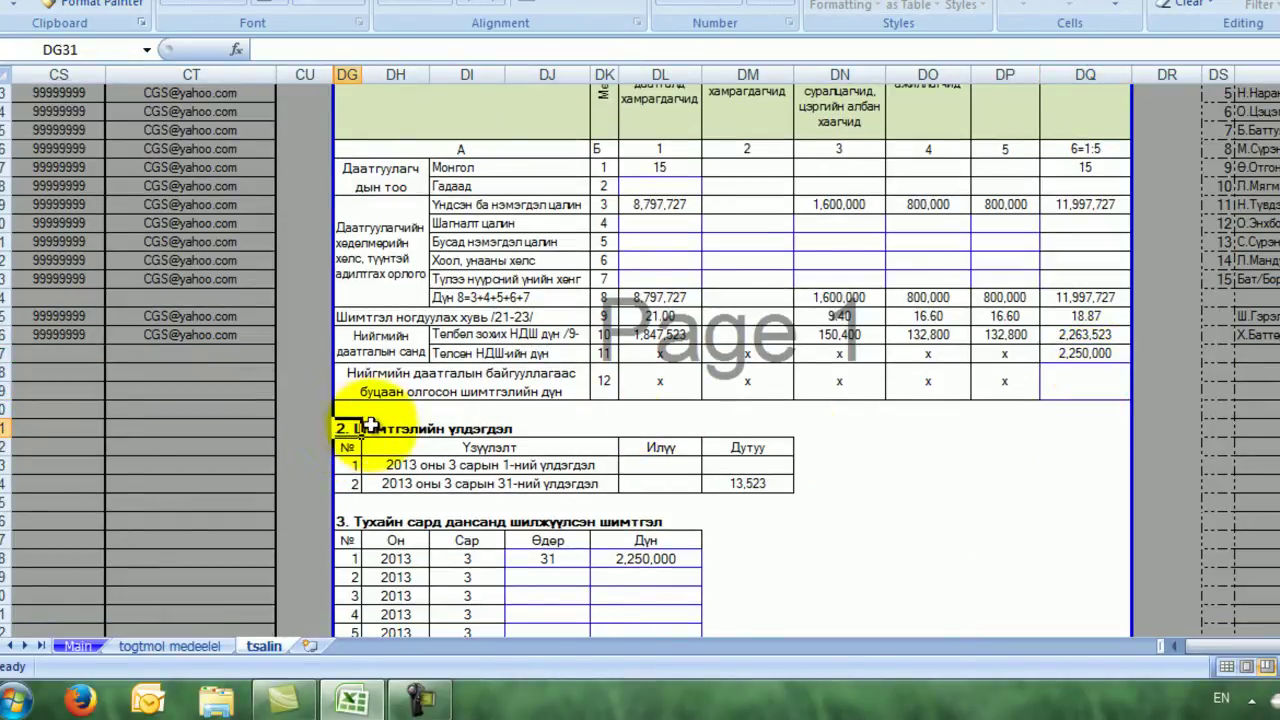
left_click_drag(355, 425, 743, 486)
scroll(743, 490, "down", 1)
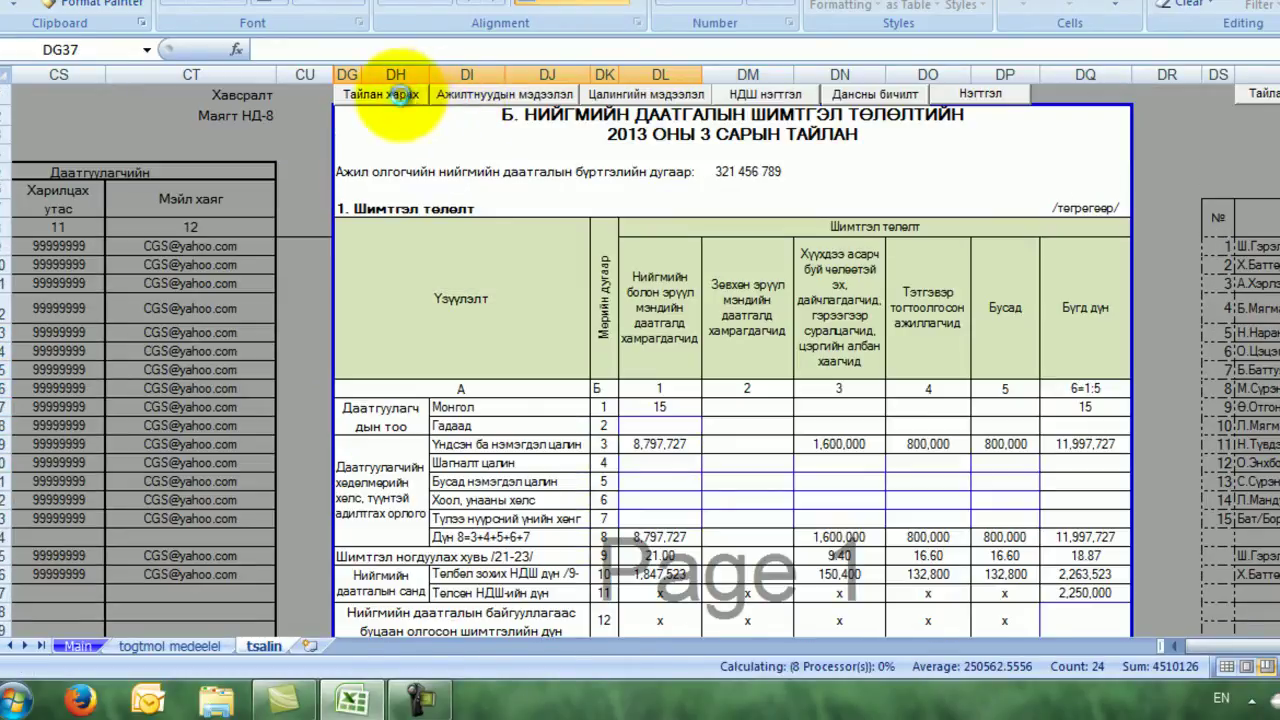
Step: Open the detailed social insurance report (НДШ тайлан /Задаргаа/) for month 3
left_click(400, 97)
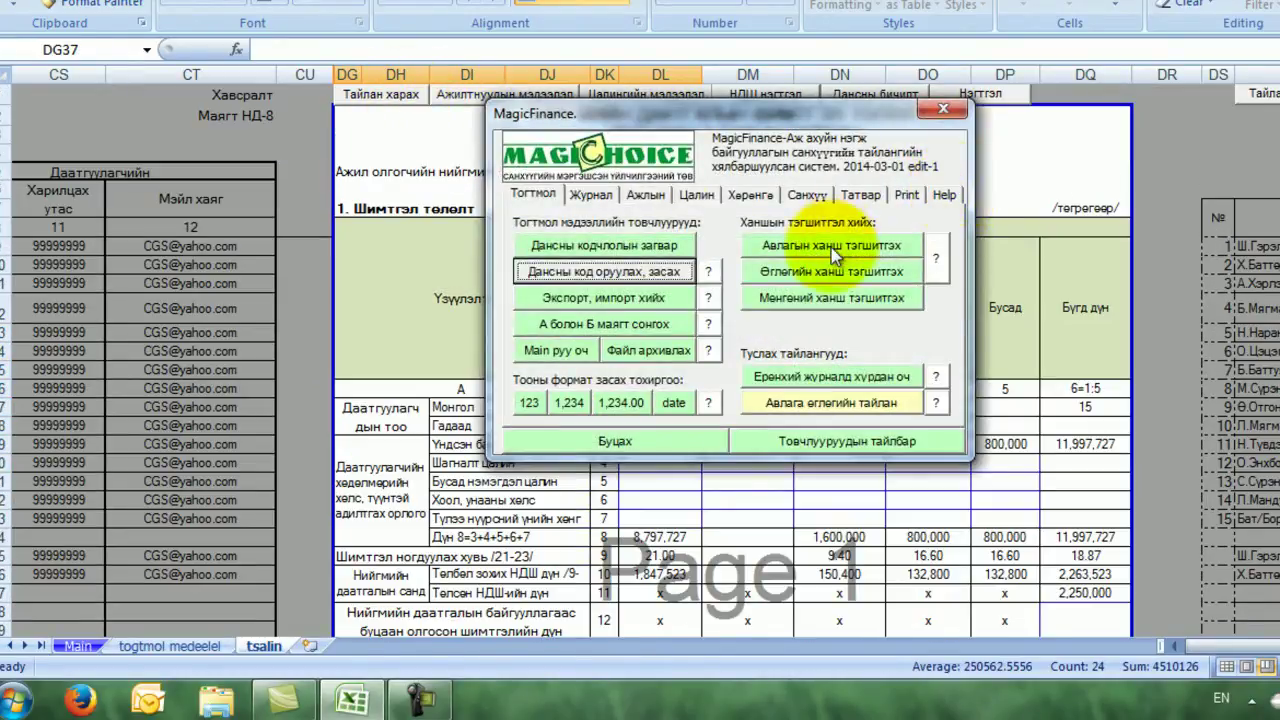
left_click(704, 203)
left_click(860, 253)
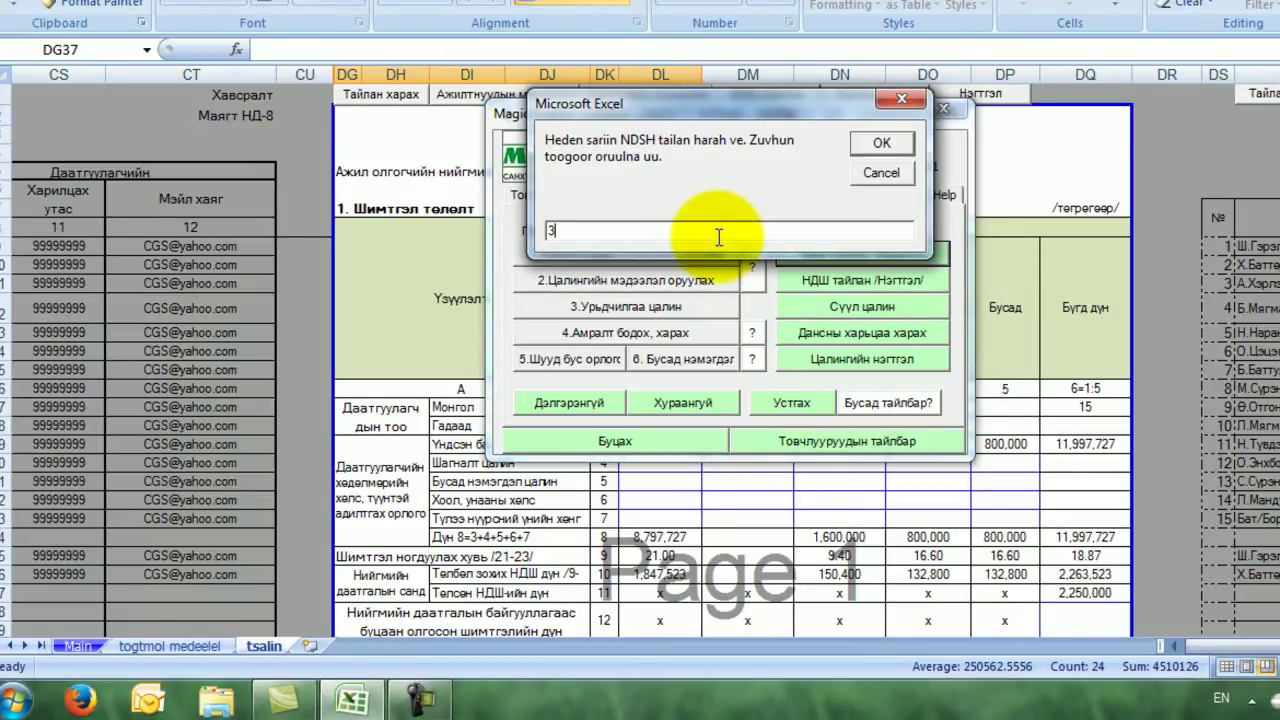
type("3")
key("Return")
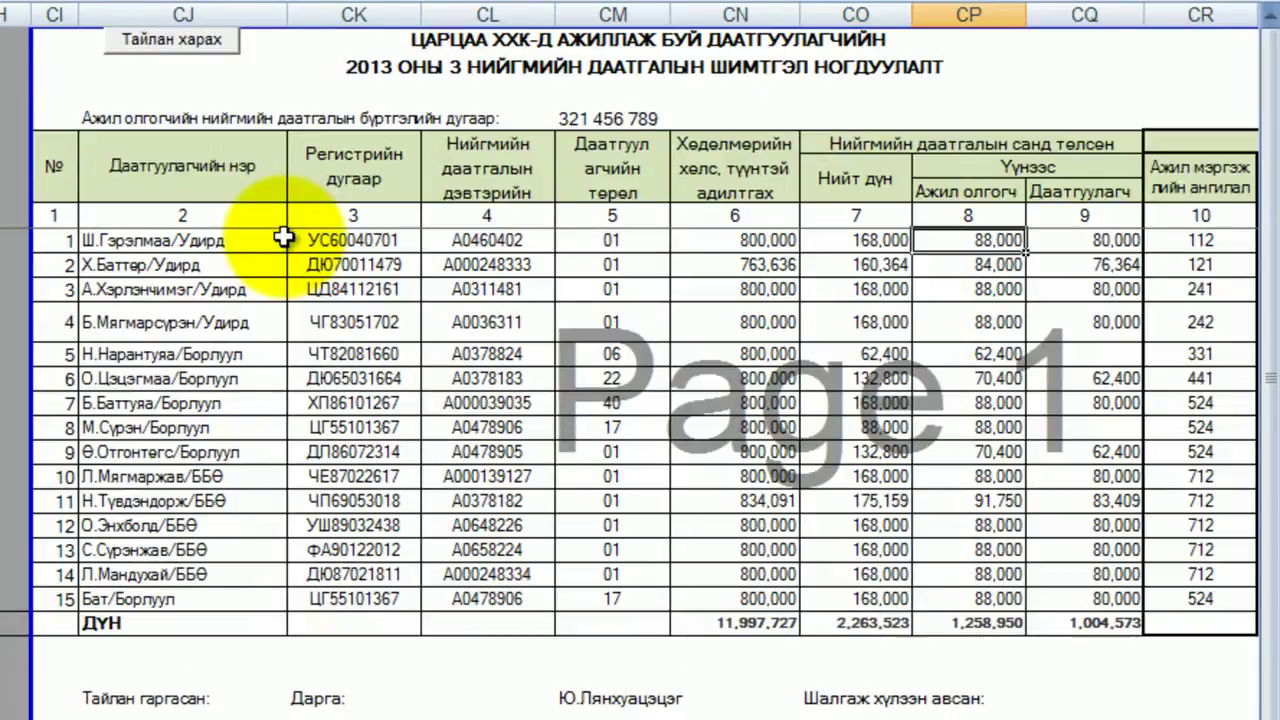
Step: Move across the first insured person's row to the Мэйл хаяг column
key("Right")
key("Right")
key("Right")
key("Right")
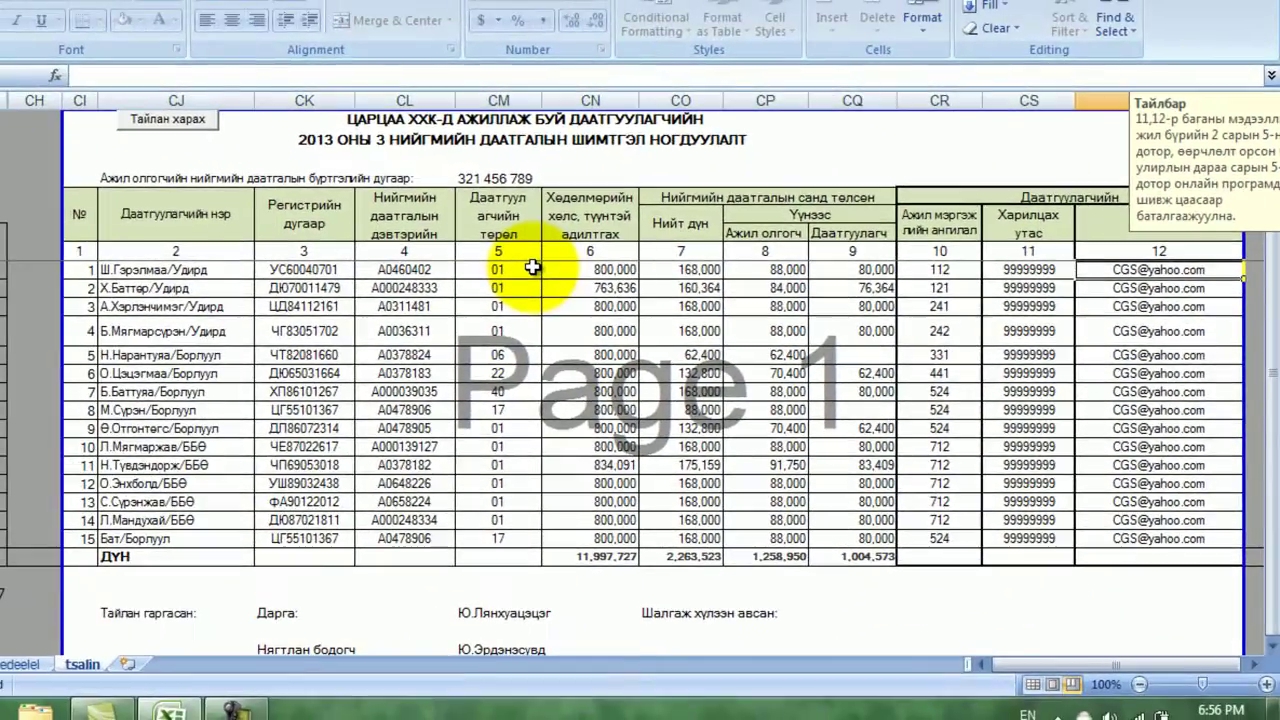
Step: Highlight the entire insured-person contribution table, from the employer registration number row to below the ДҮН row
left_click(770, 176)
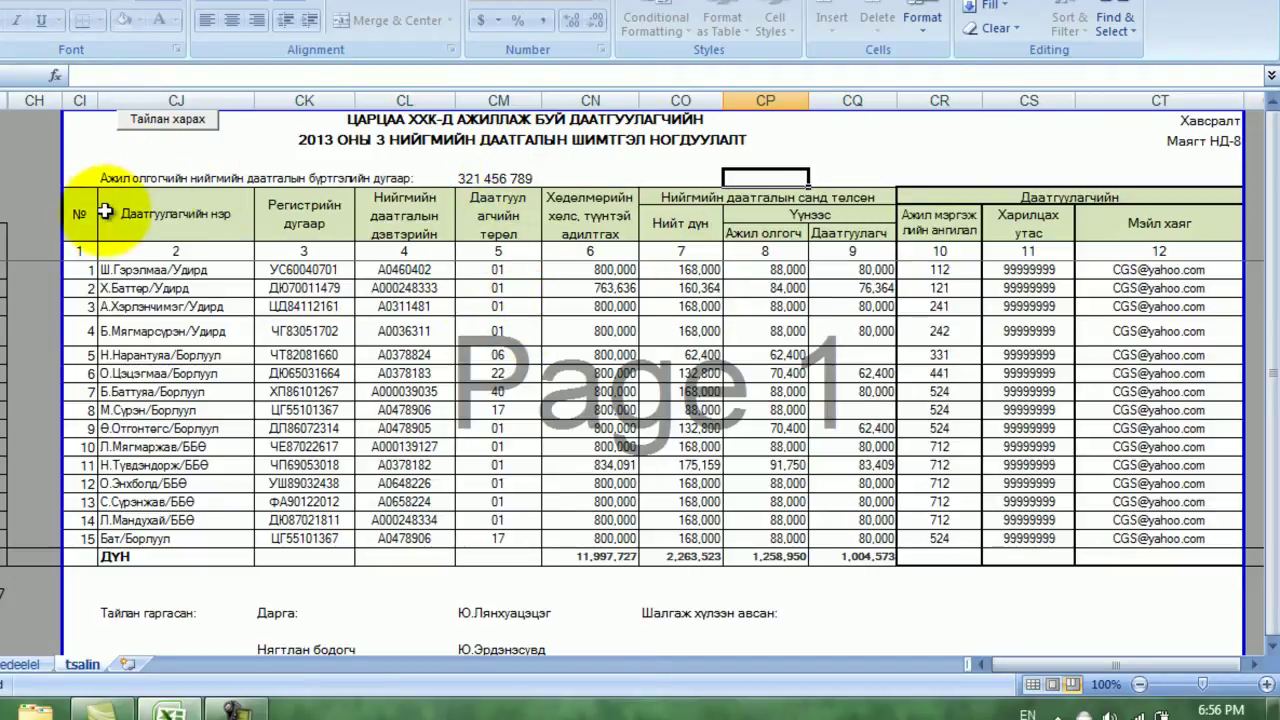
left_click_drag(150, 213, 984, 520)
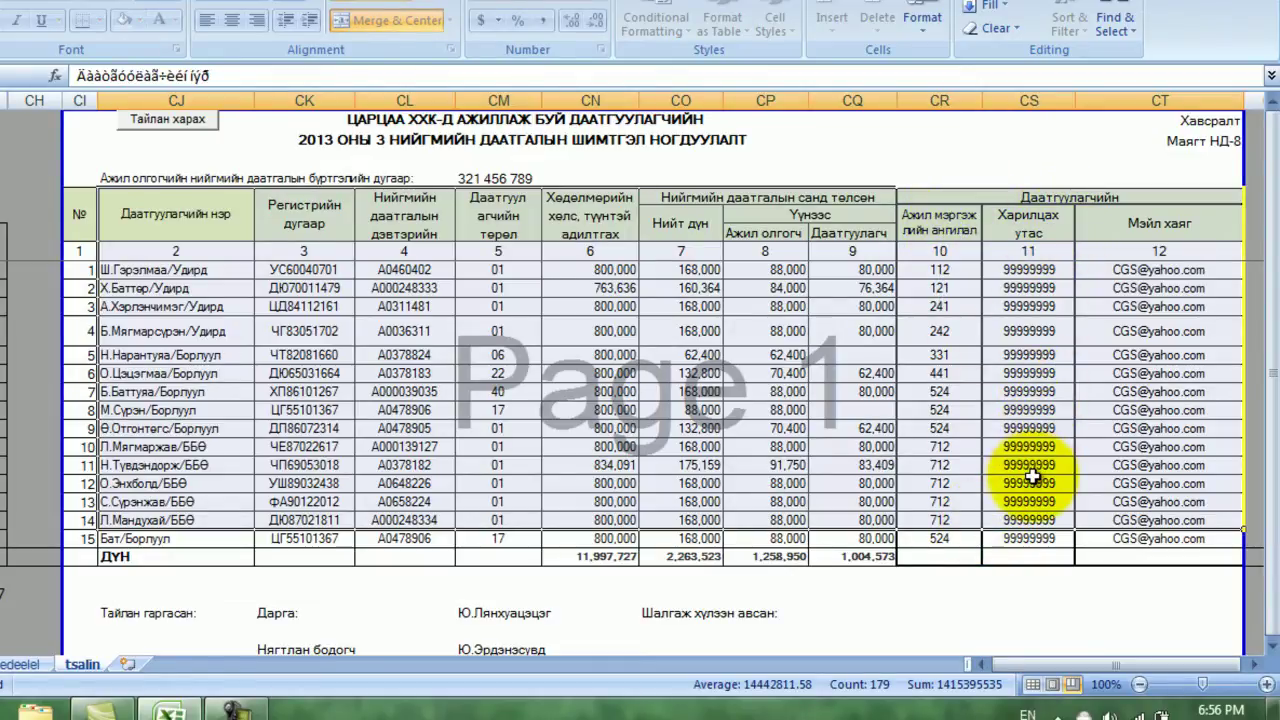
left_click(751, 461)
left_click_drag(100, 160, 1191, 580)
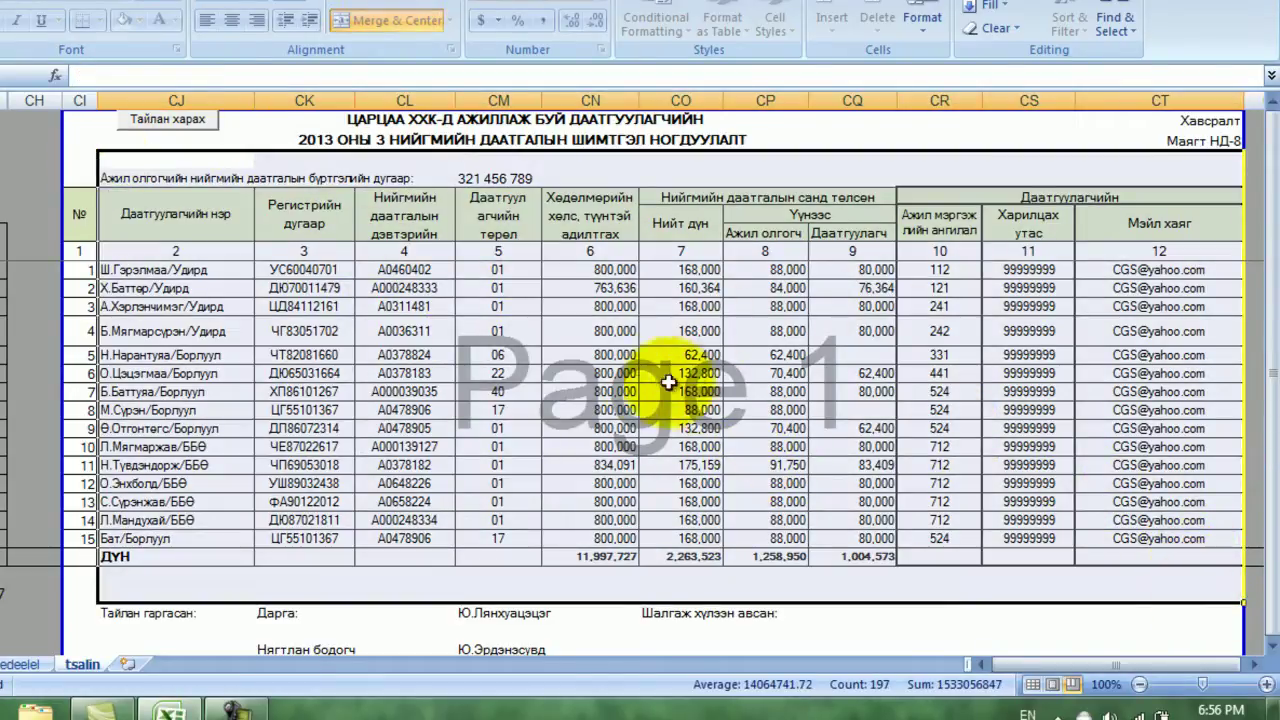